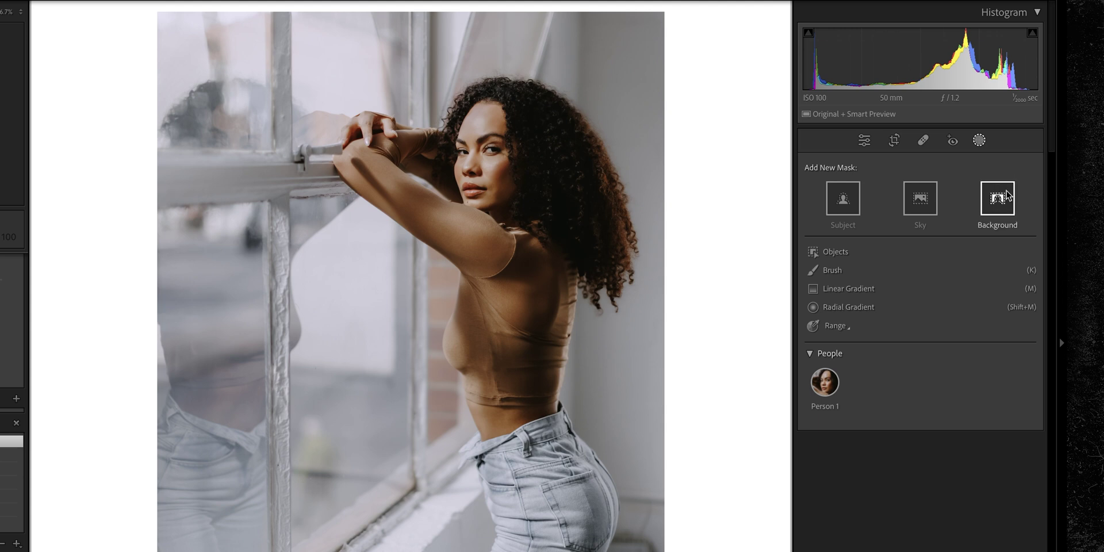
# - Create a Background mask on the window portrait and brush an object selection over the red canoe in the lake photo
pyautogui.click(1005, 195)
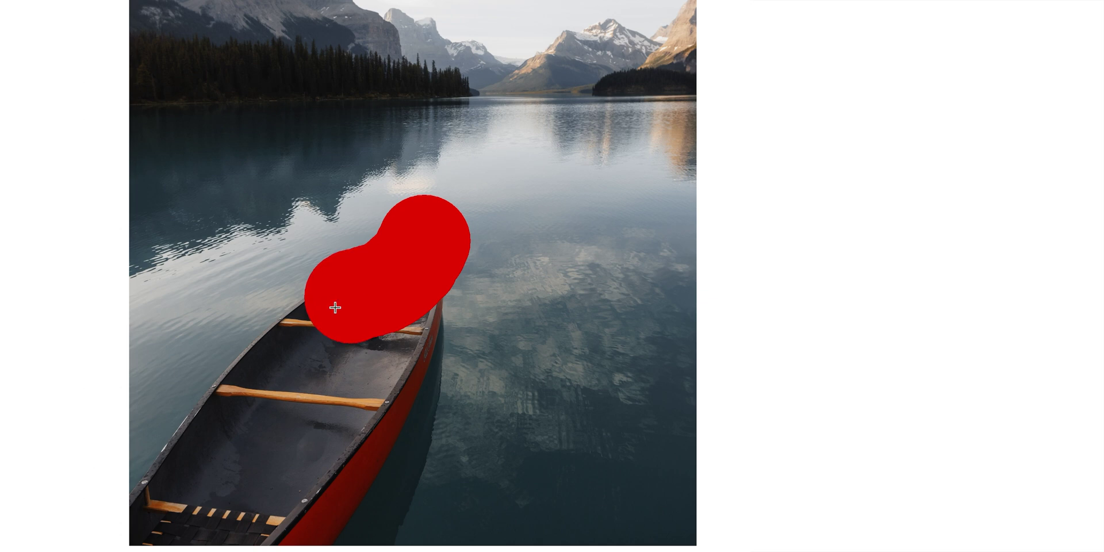
pyautogui.moveTo(335, 305)
pyautogui.mouseDown()
pyautogui.moveTo(254, 380)
pyautogui.moveTo(181, 469)
pyautogui.moveTo(271, 523)
pyautogui.mouseUp()
pyautogui.moveTo(384, 412)
pyautogui.mouseDown()
pyautogui.moveTo(400, 321)
pyautogui.moveTo(271, 443)
pyautogui.mouseUp()
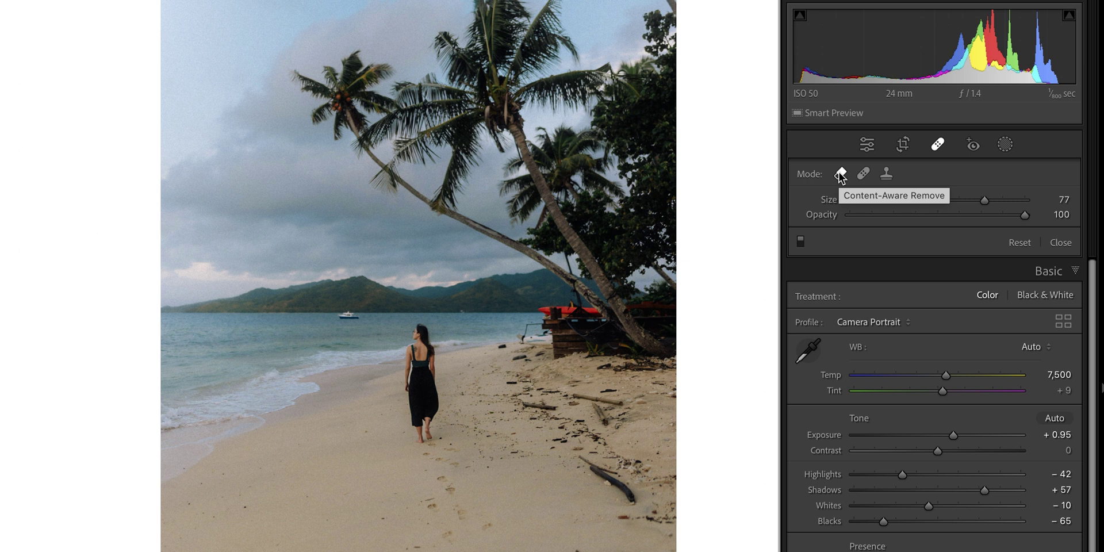
# - Paint over the driftwood on the beach with Content-Aware Remove and choose Person 1 for masking in the seated portrait
pyautogui.moveTo(632, 499)
pyautogui.mouseDown()
pyautogui.moveTo(586, 459)
pyautogui.moveTo(630, 467)
pyautogui.mouseUp()
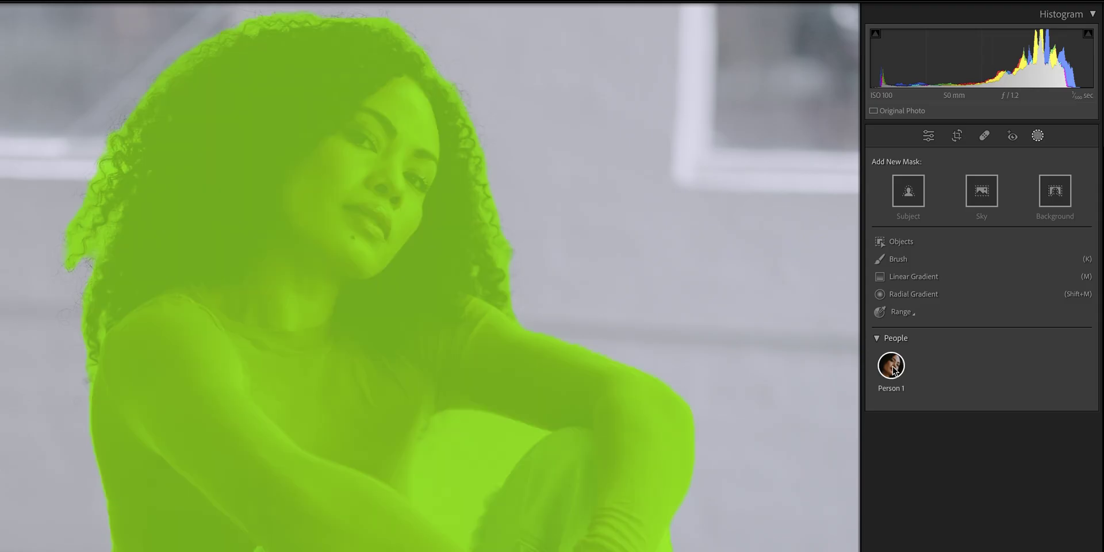
pyautogui.click(891, 366)
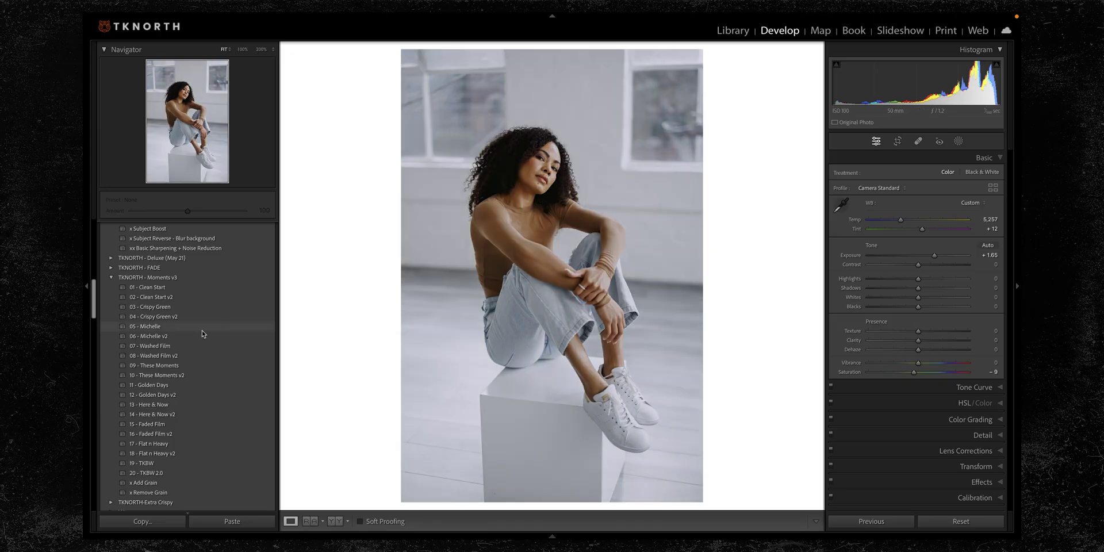
# - Apply the 05 - Michelle preset to the seated portrait and raise Whites to -19
pyautogui.click(156, 326)
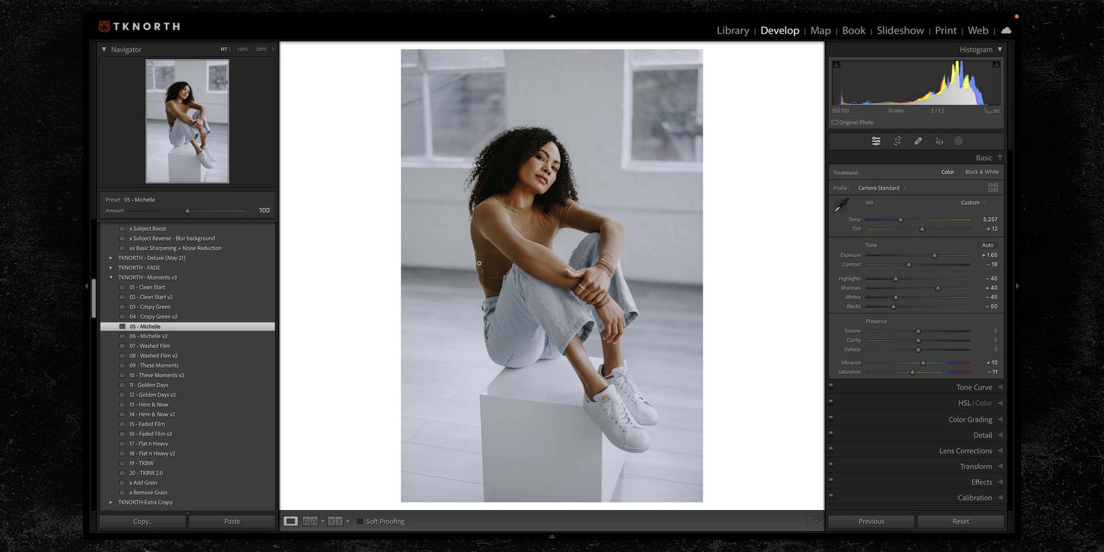
pyautogui.moveTo(895, 297); pyautogui.dragTo(908, 299)
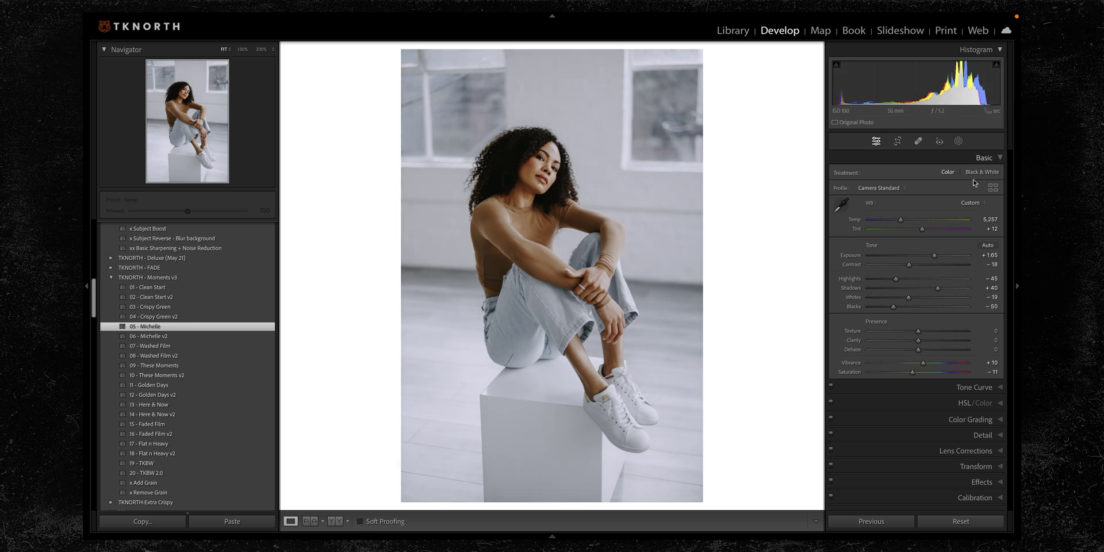
# - Create four separate masks for Person 1 covering Face Skin, Eye Sclera, Iris and Pupil, and Hair
pyautogui.click(958, 142)
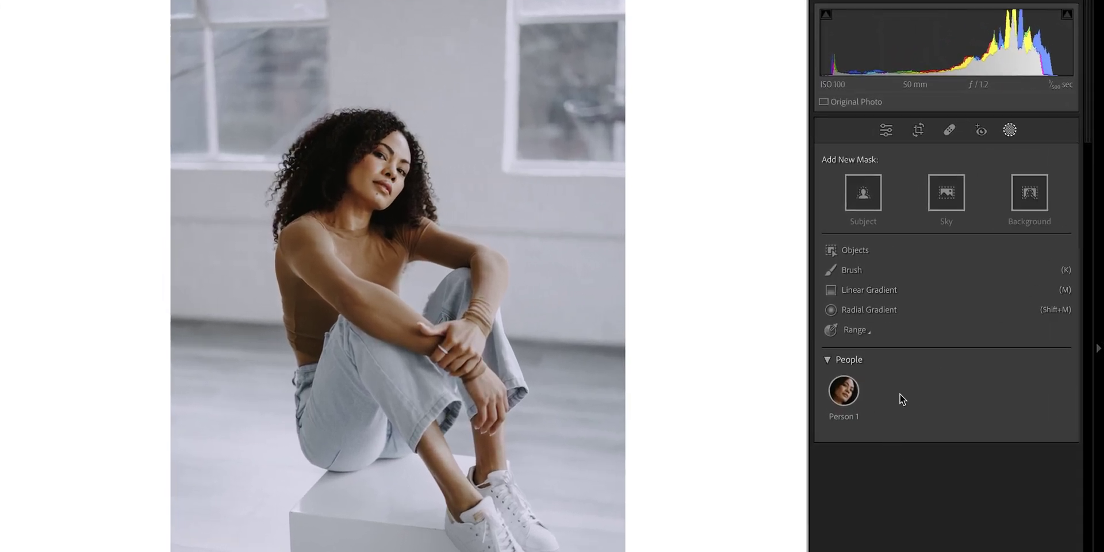
pyautogui.moveTo(855, 387)
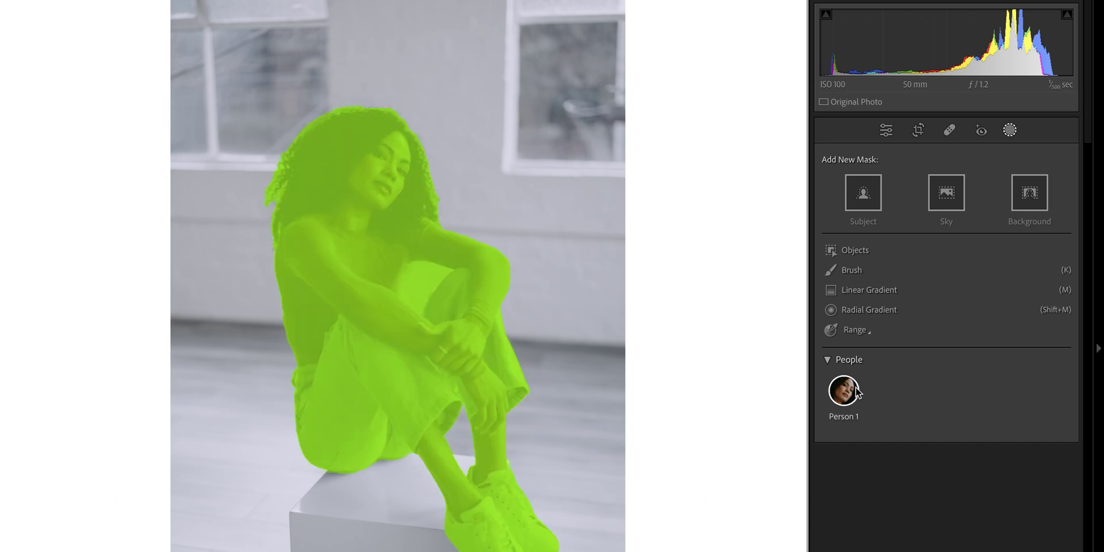
pyautogui.click(844, 390)
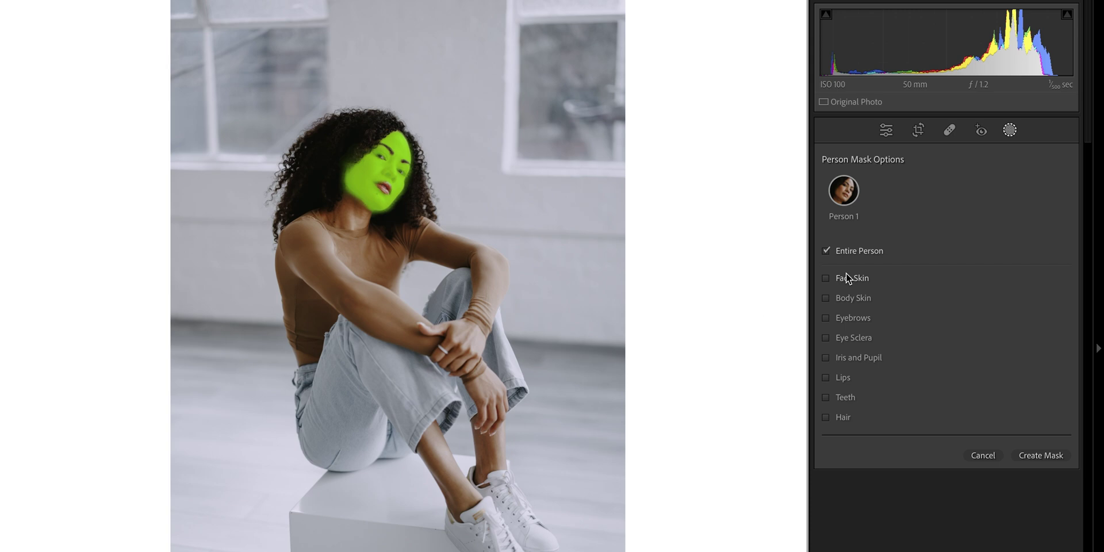
pyautogui.click(839, 279)
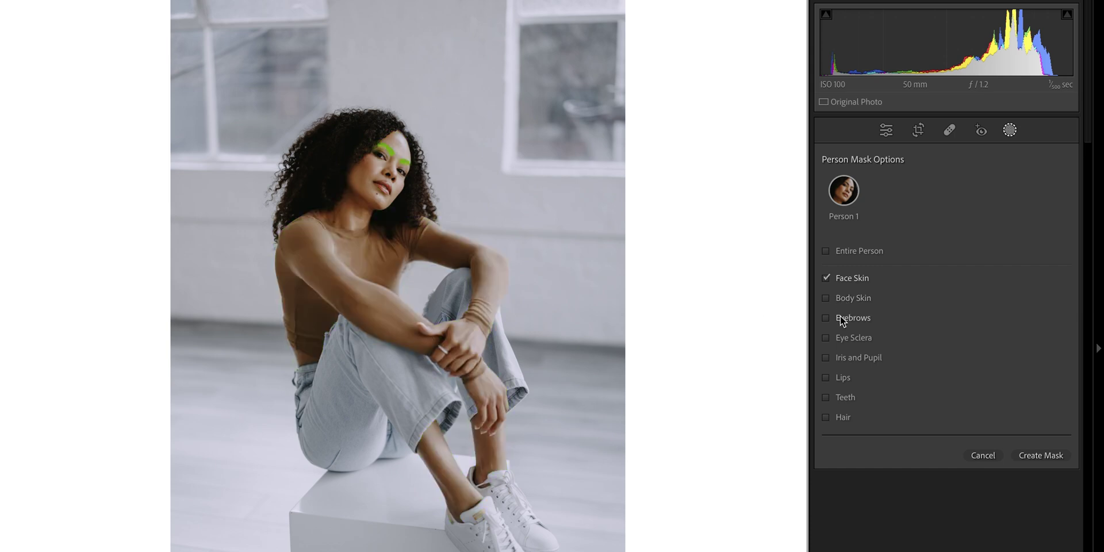
pyautogui.click(840, 336)
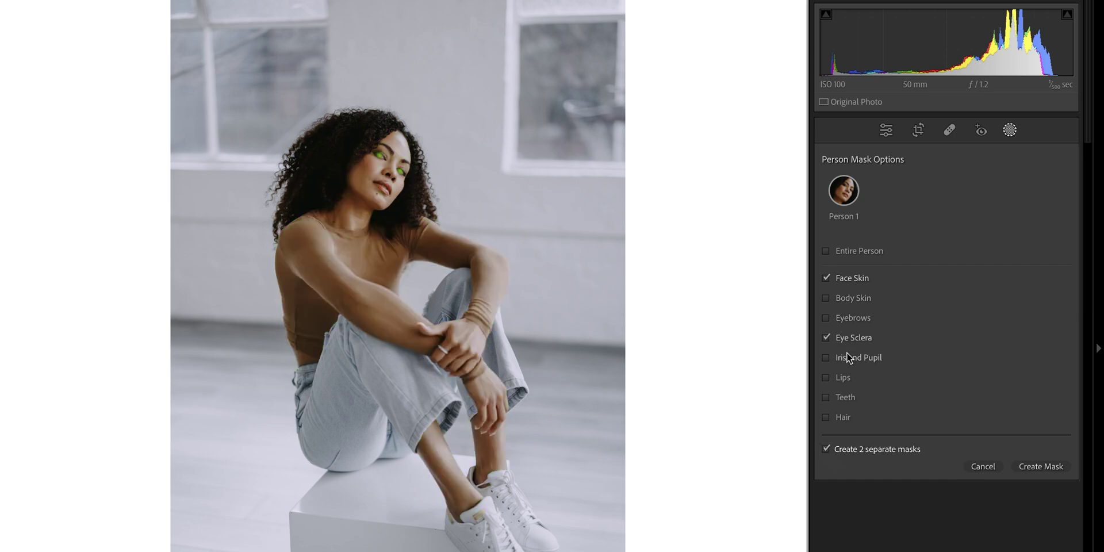
pyautogui.click(846, 355)
pyautogui.click(841, 419)
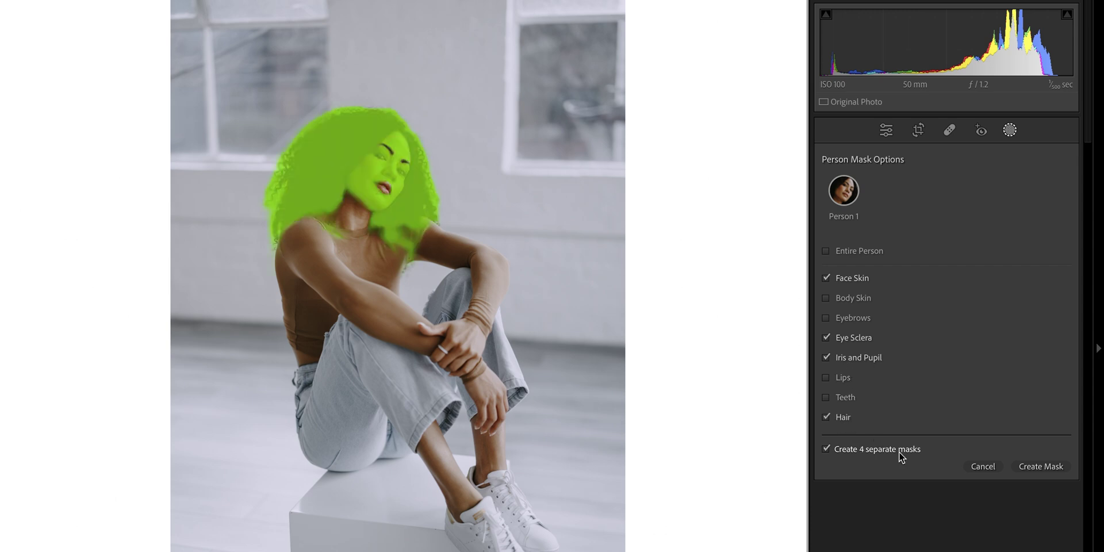
pyautogui.click(1046, 467)
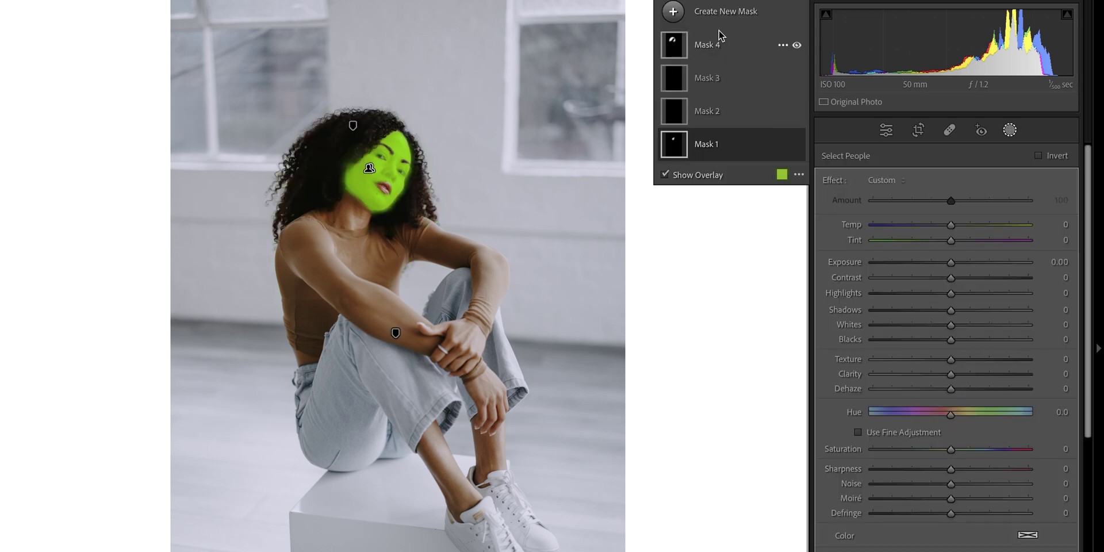
# - Check the eye and face masks, and set the hair mask's Texture to 6 and Clarity to 21
pyautogui.click(703, 112)
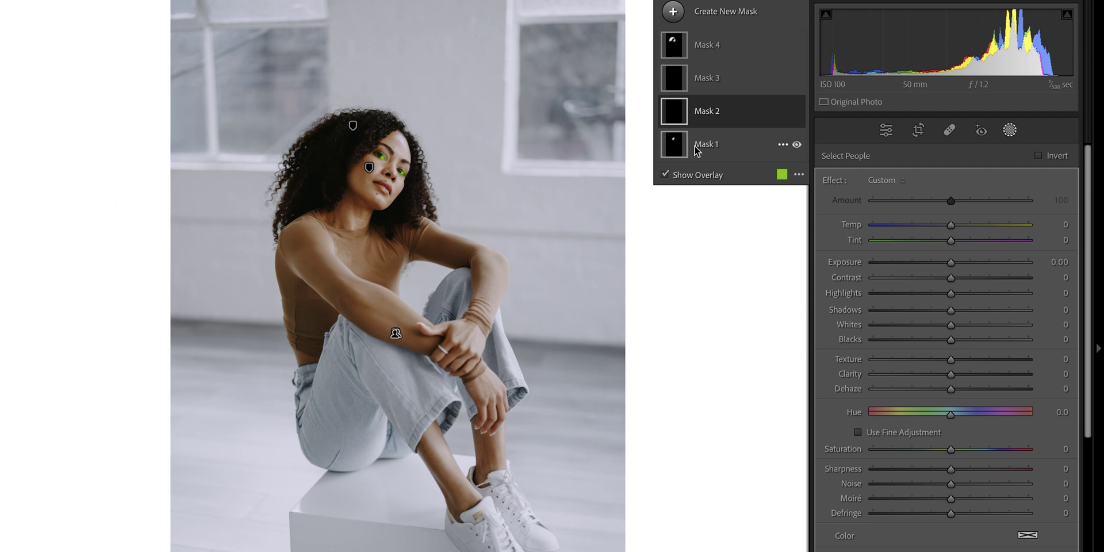
pyautogui.click(694, 146)
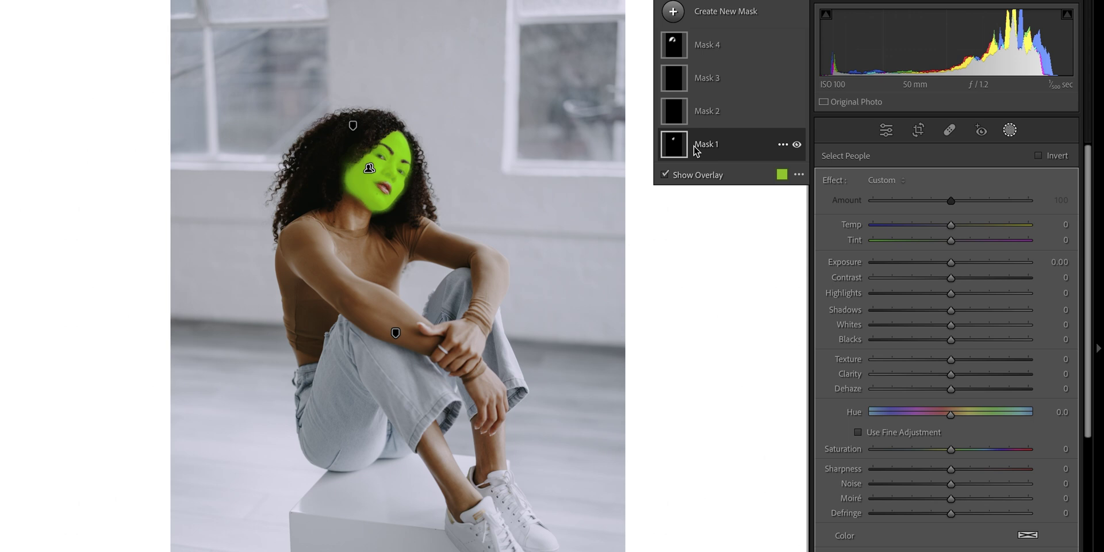
pyautogui.click(707, 45)
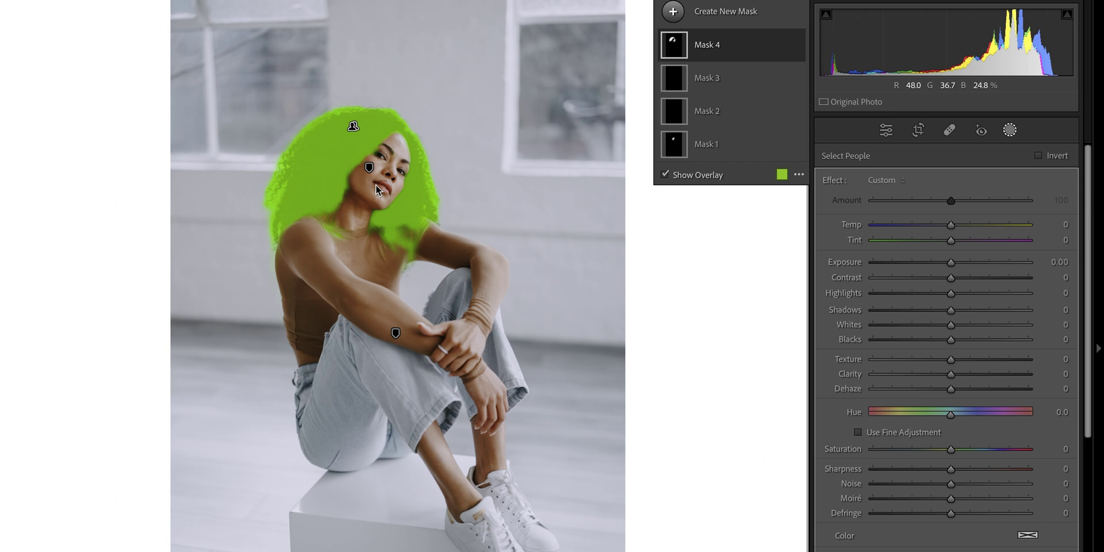
pyautogui.hotkey('ctrl', '=')
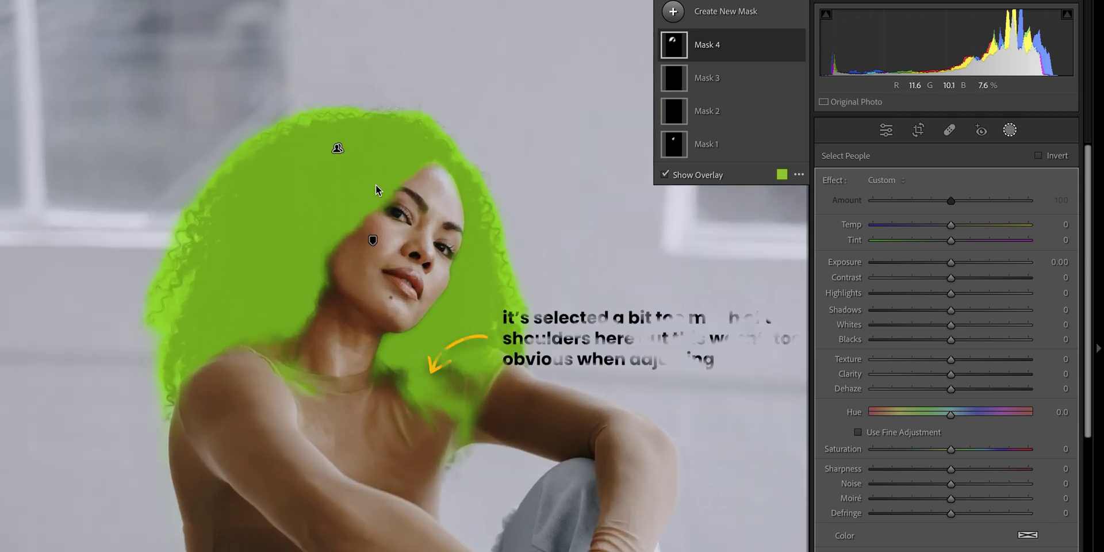
pyautogui.moveTo(681, 72)
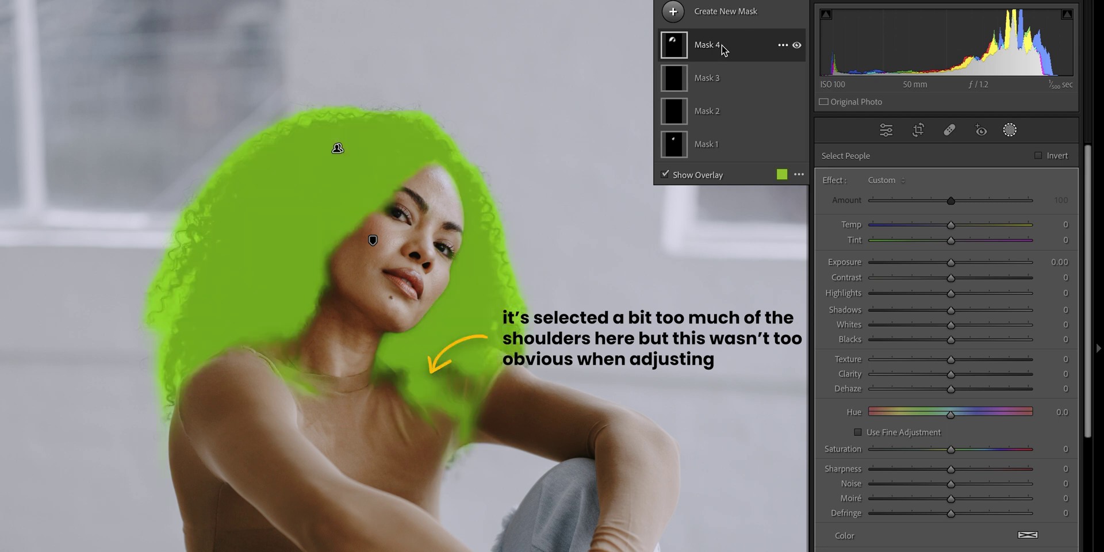
pyautogui.moveTo(954, 358)
pyautogui.mouseDown()
pyautogui.moveTo(951, 373)
pyautogui.moveTo(977, 373)
pyautogui.moveTo(963, 372)
pyautogui.mouseUp()
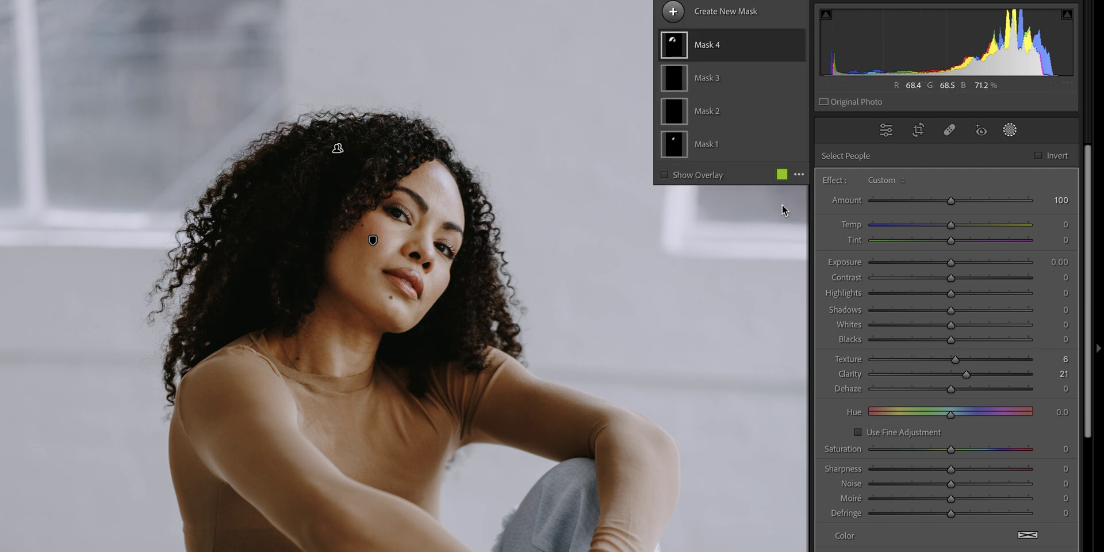
# - Soften the face skin mask by setting Texture to -21 and Clarity to -8
pyautogui.click(730, 153)
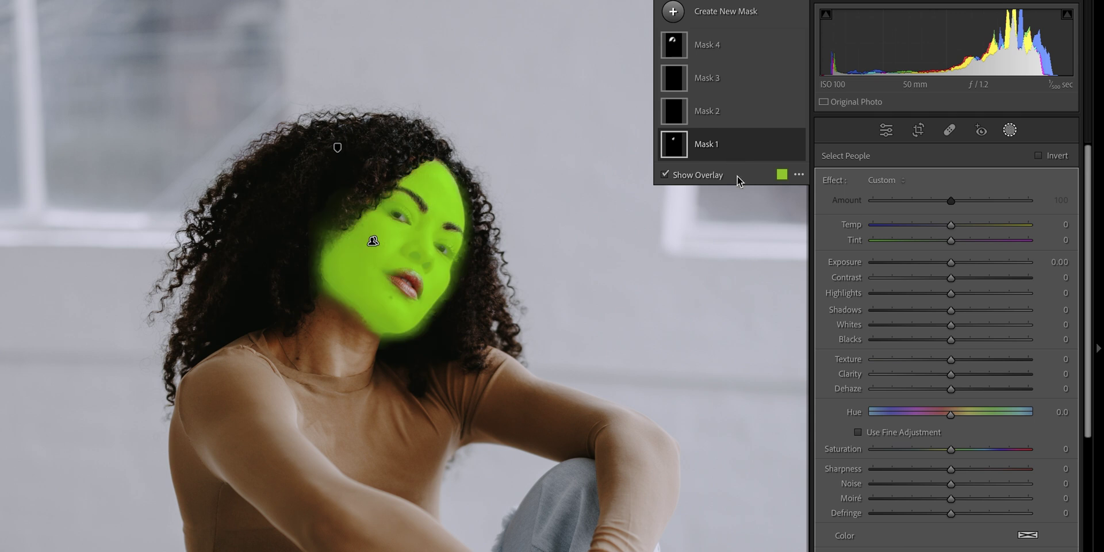
pyautogui.moveTo(952, 364)
pyautogui.mouseDown()
pyautogui.moveTo(937, 357)
pyautogui.moveTo(943, 375)
pyautogui.mouseUp()
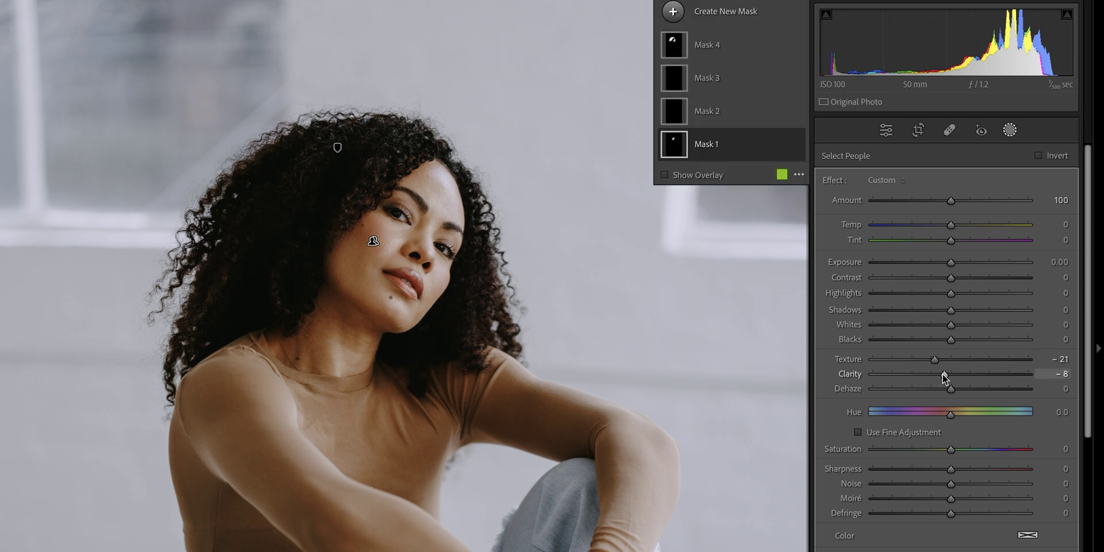
# - Apply the Iris Enhance effect to the Iris and Pupil mask
pyautogui.click(741, 115)
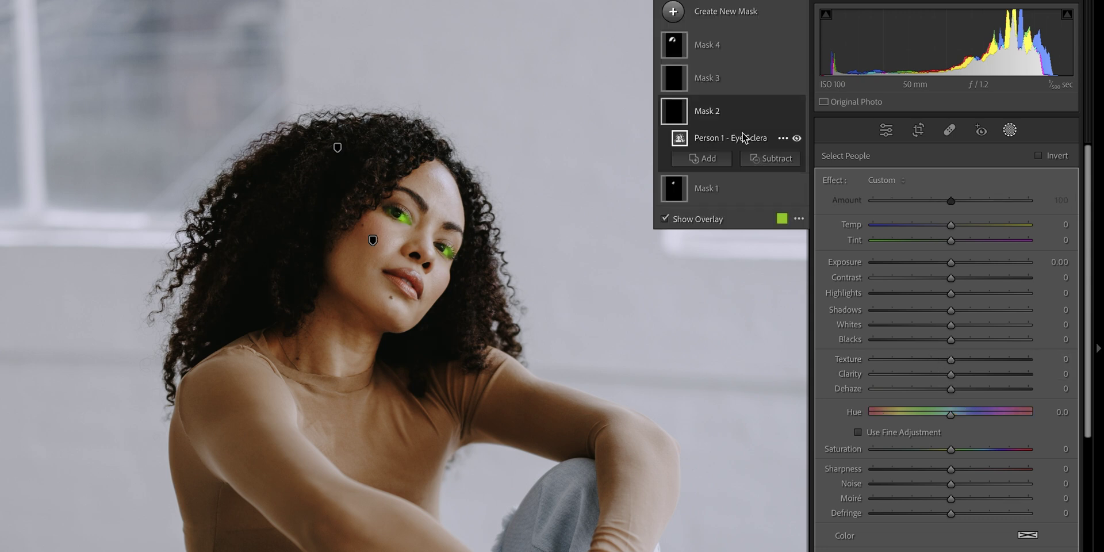
pyautogui.click(722, 80)
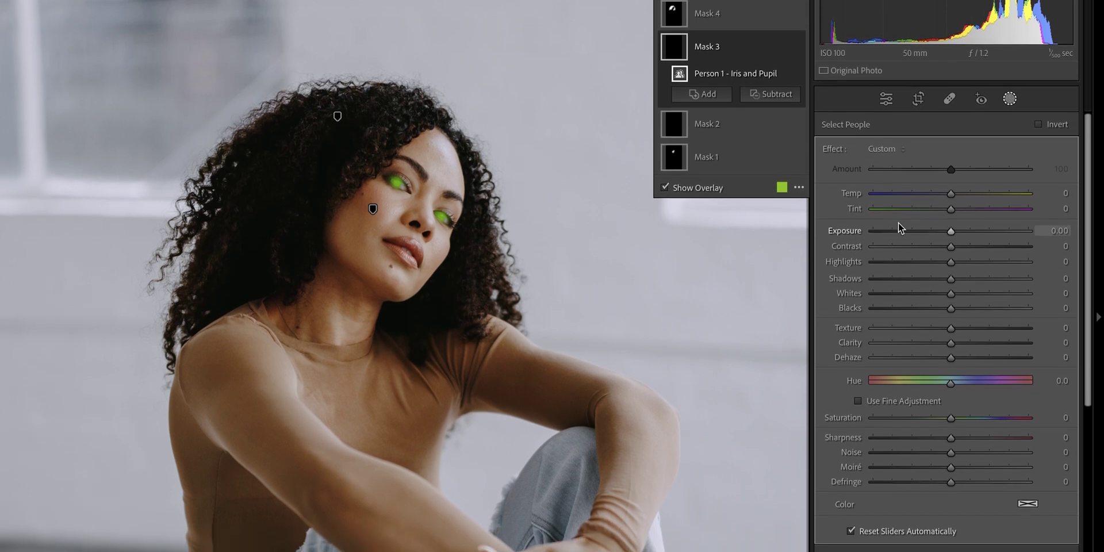
pyautogui.click(882, 180)
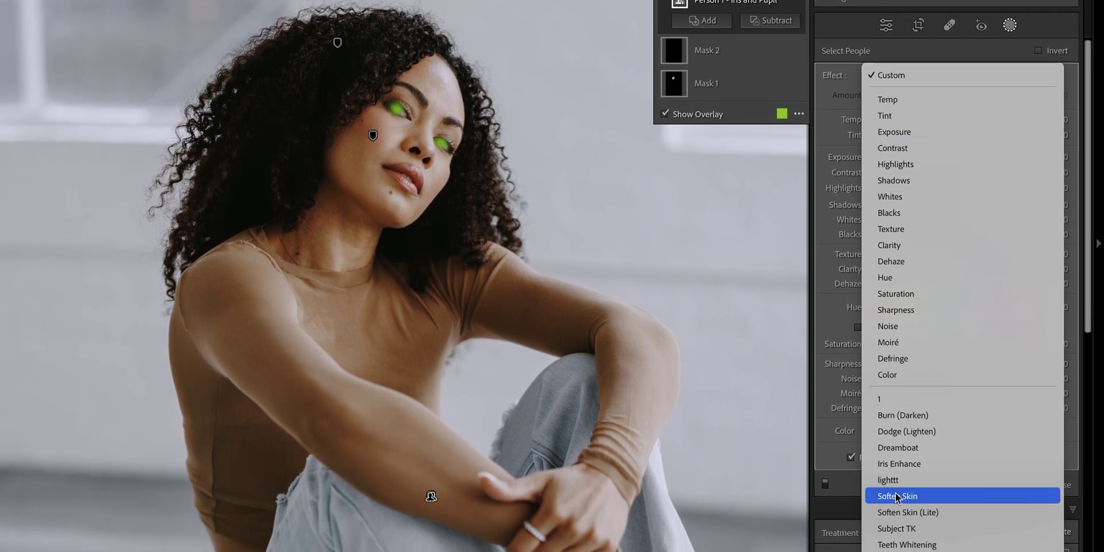
pyautogui.click(903, 463)
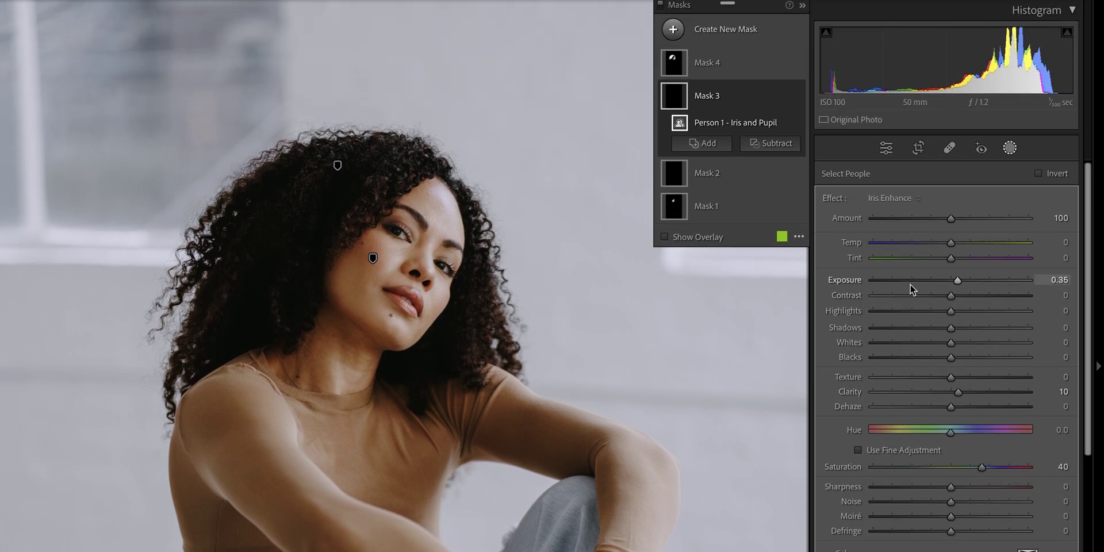
# - Set the Eye Sclera mask's Exposure to 0.55 and slightly reduce its Saturation
pyautogui.click(703, 164)
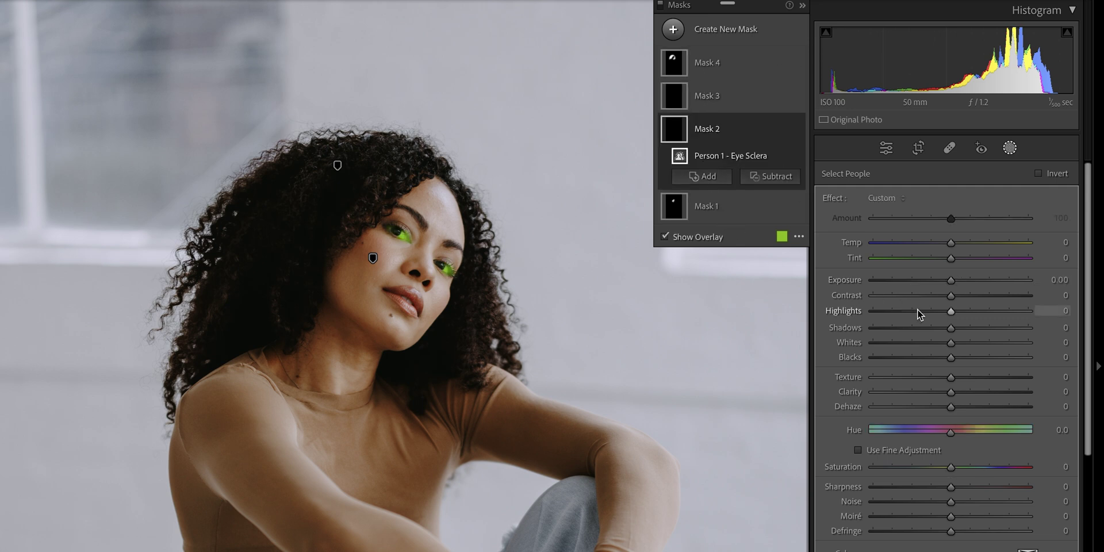
pyautogui.click(950, 280)
pyautogui.moveTo(962, 278); pyautogui.dragTo(959, 278)
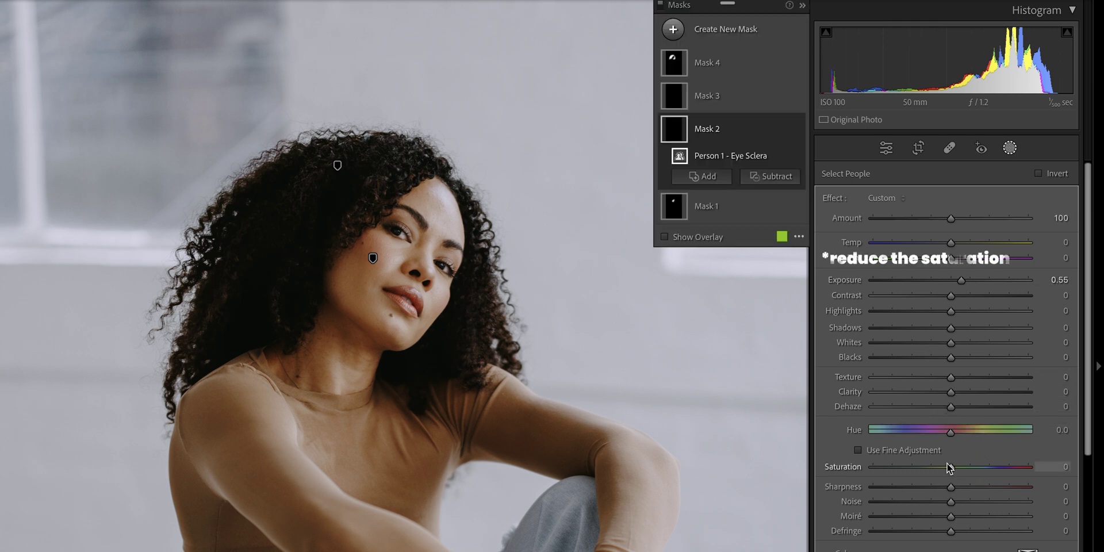
pyautogui.moveTo(952, 472); pyautogui.dragTo(941, 464)
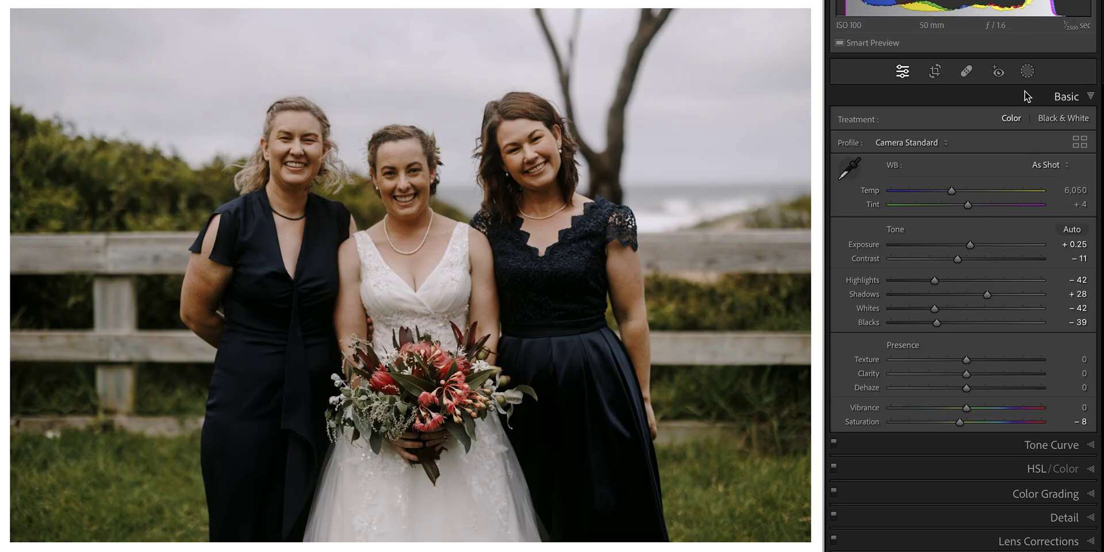
# - Start masking on the bridal group photo, preview the detected people individually and choose Person 1
pyautogui.click(1025, 73)
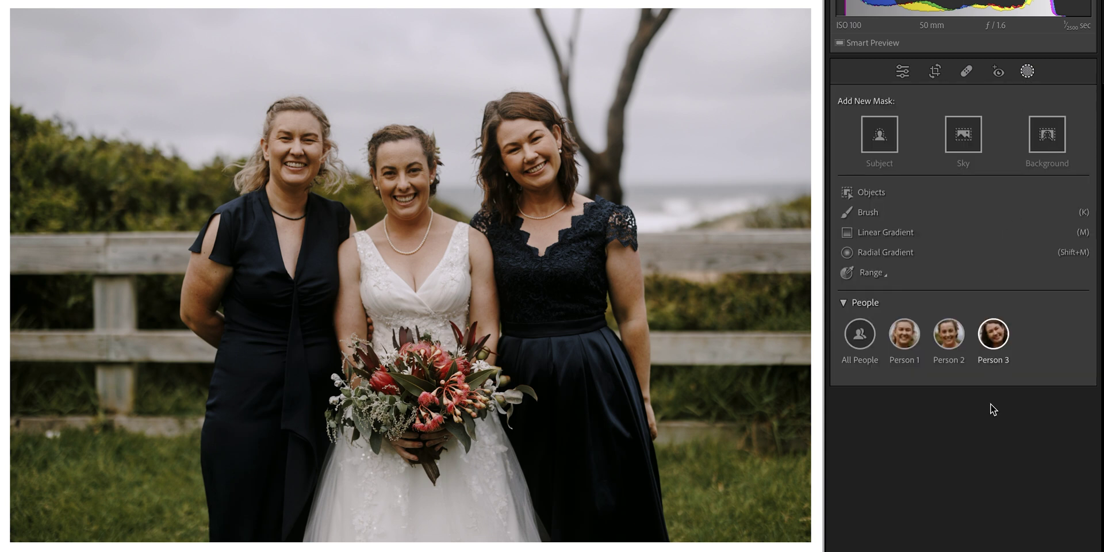
pyautogui.moveTo(913, 339)
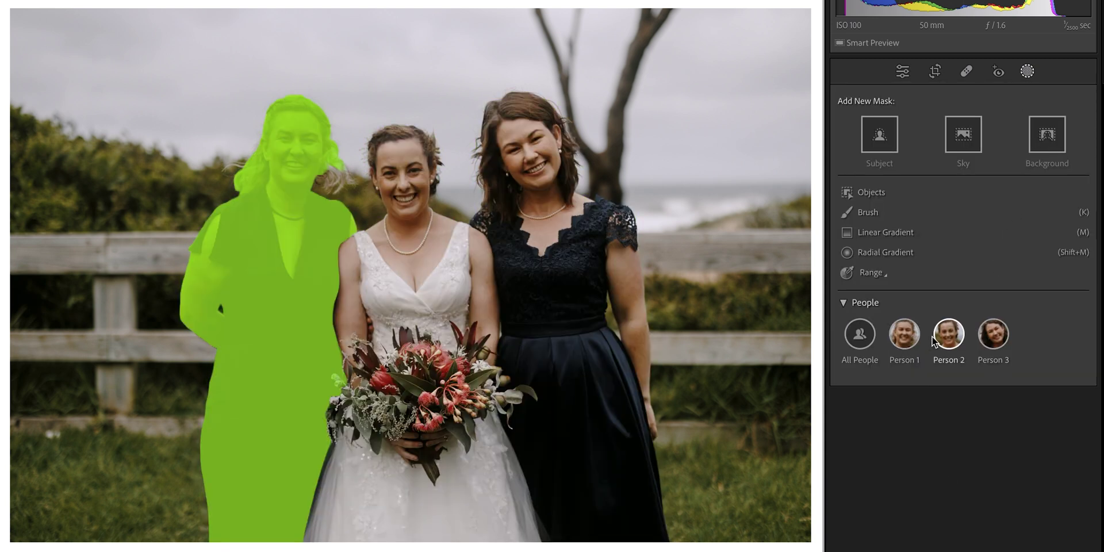
pyautogui.moveTo(991, 341)
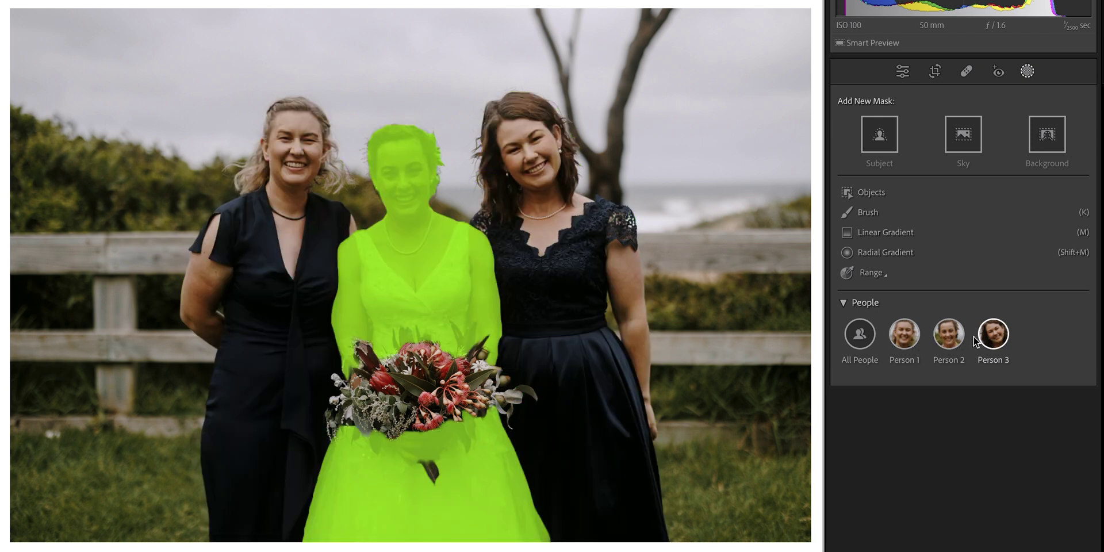
pyautogui.click(906, 339)
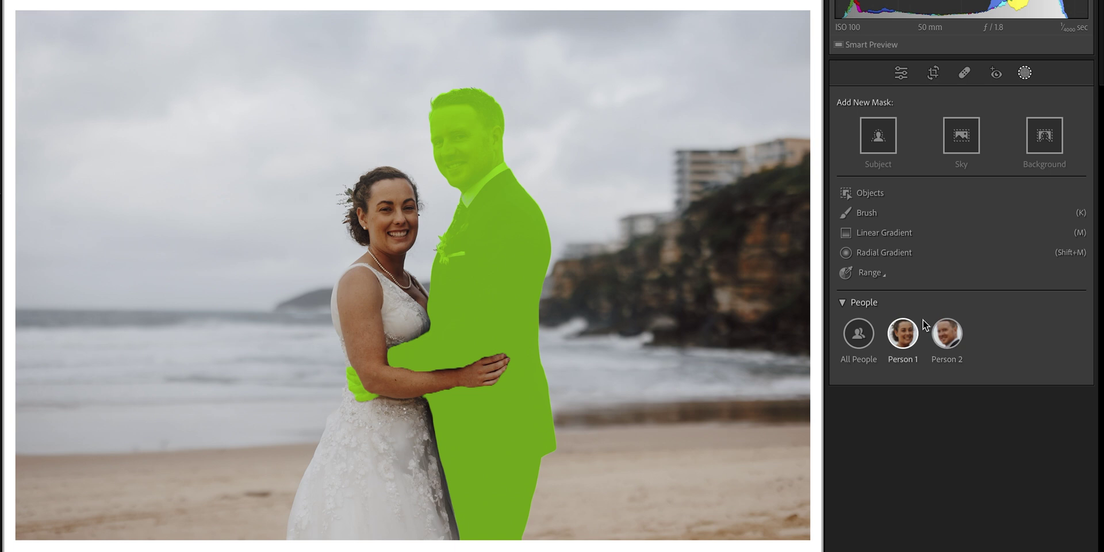
# - Create three separate masks for the bride's Face Skin, Eye Sclera, and Iris and Pupil in the beach couple photo
pyautogui.click(901, 336)
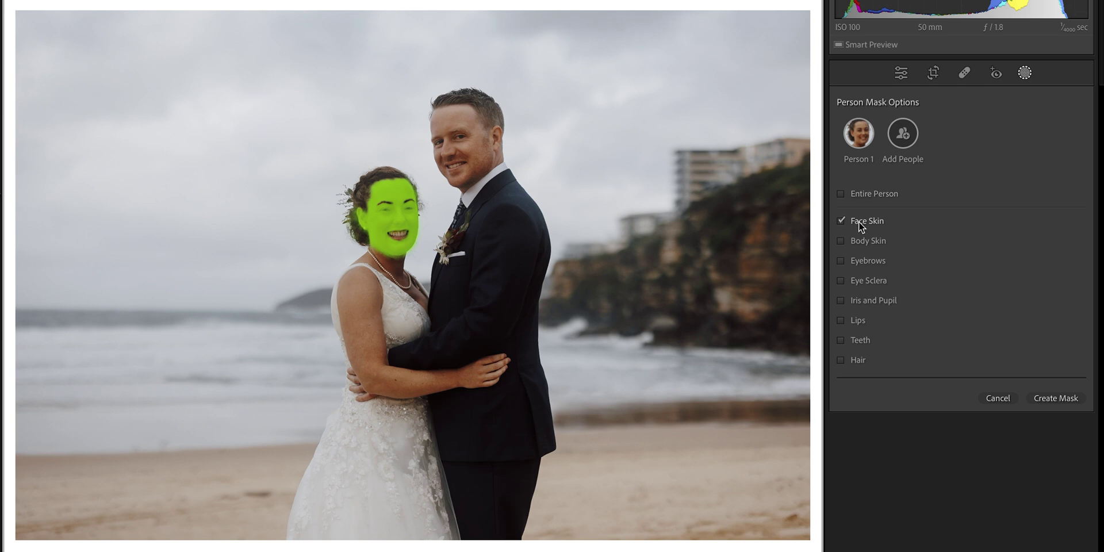
pyautogui.click(862, 297)
pyautogui.click(863, 281)
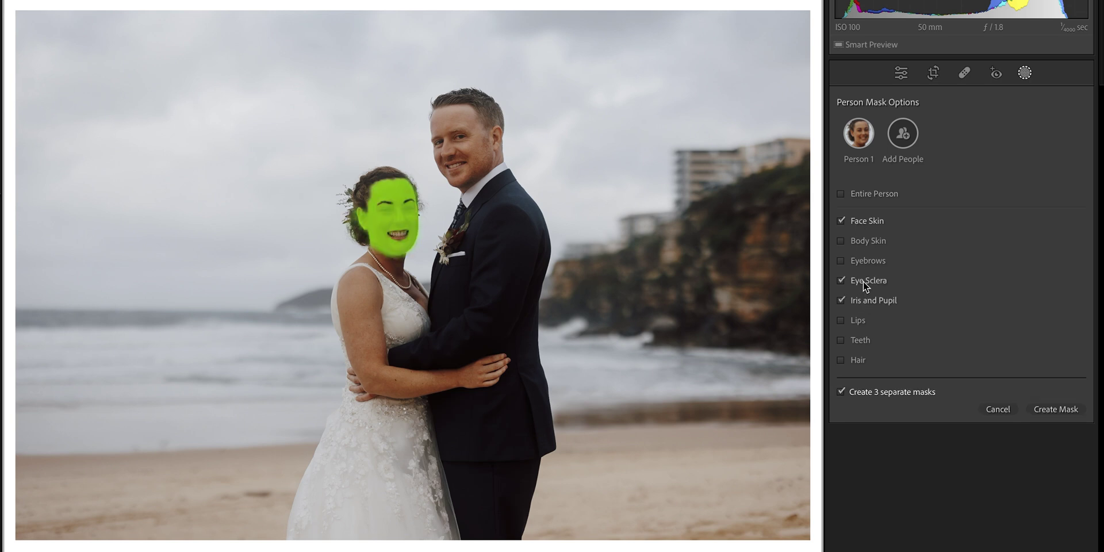
pyautogui.click(1041, 410)
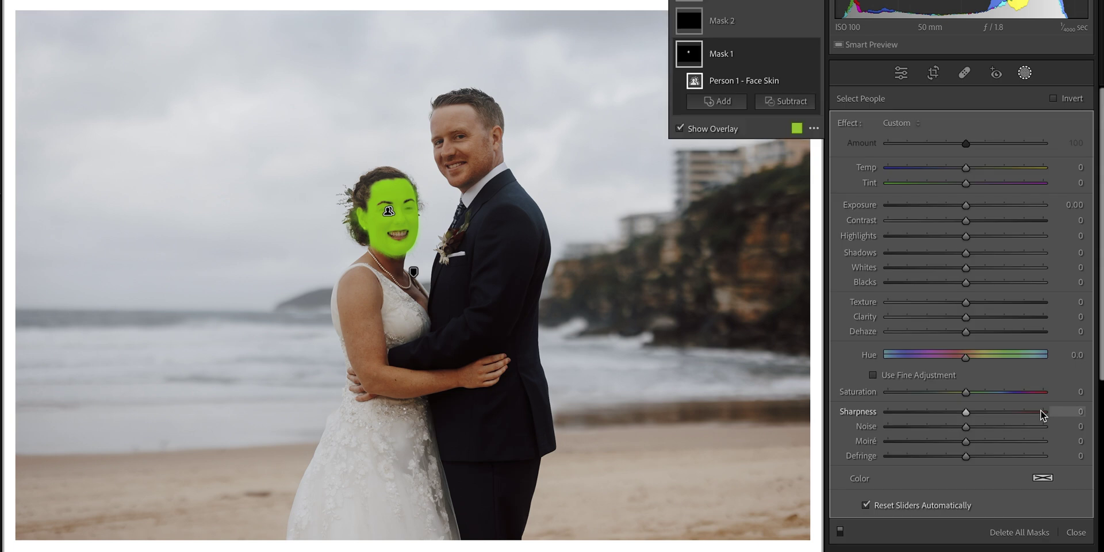
# - Set the bride's Face Skin mask to Texture -27, Clarity -15 and Saturation -1
pyautogui.click(944, 302)
pyautogui.click(954, 316)
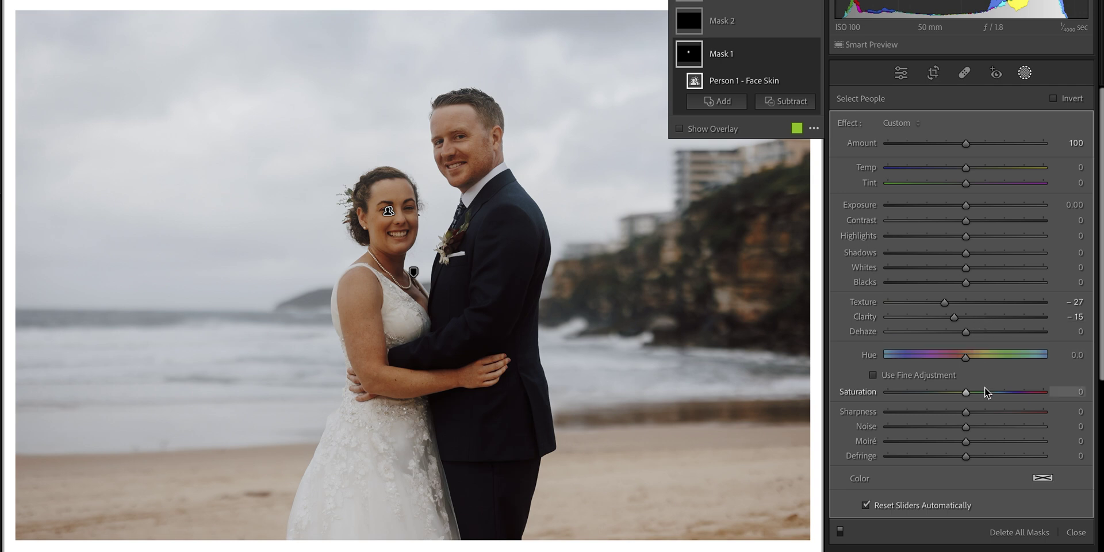
pyautogui.moveTo(965, 392); pyautogui.dragTo(964, 394)
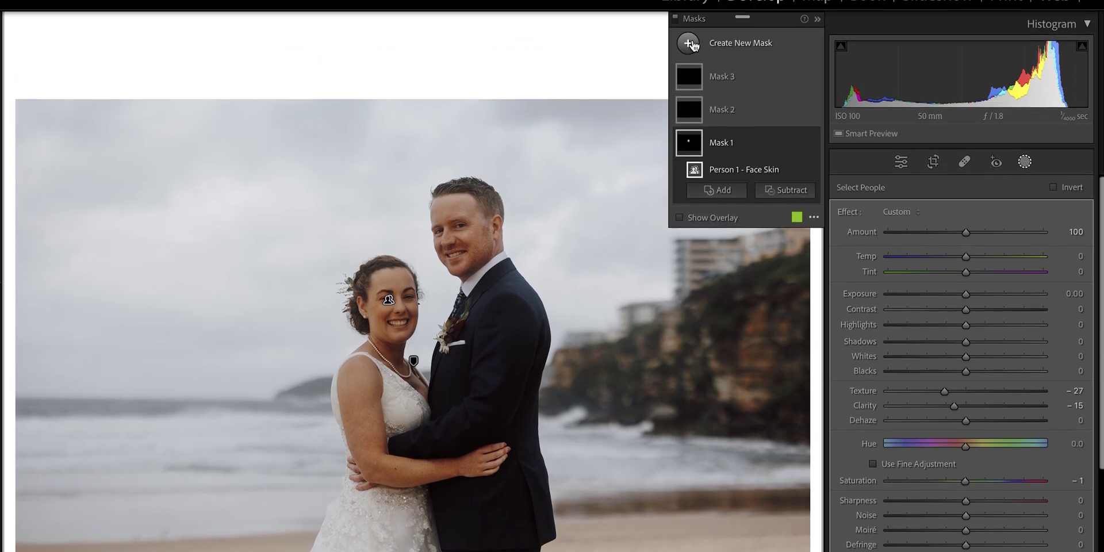
# - Mask the entire groom as Person 2, set Texture to 6 and Clarity to 8, and slightly raise Exposure
pyautogui.click(767, 24)
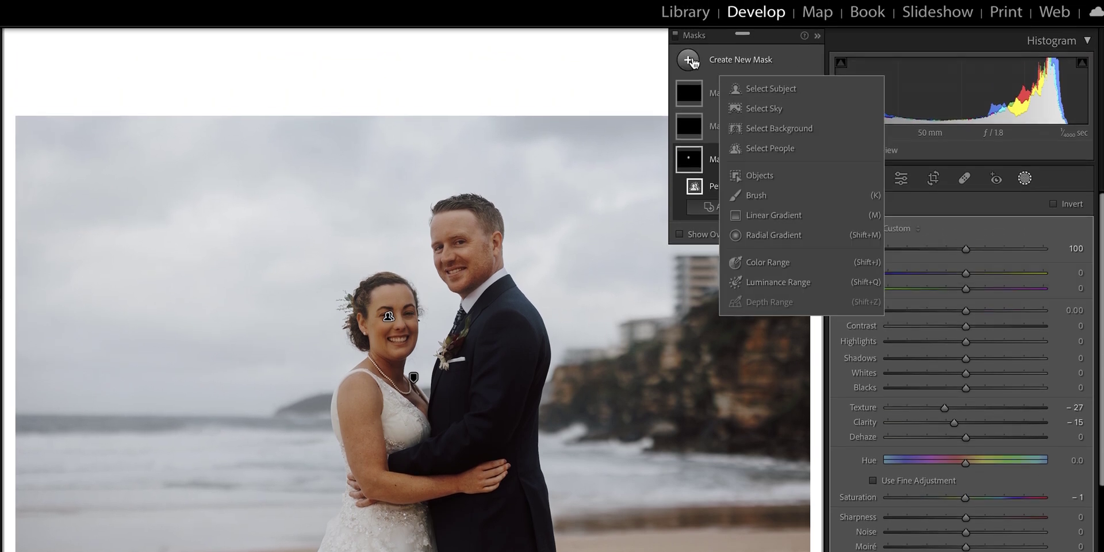
pyautogui.click(782, 148)
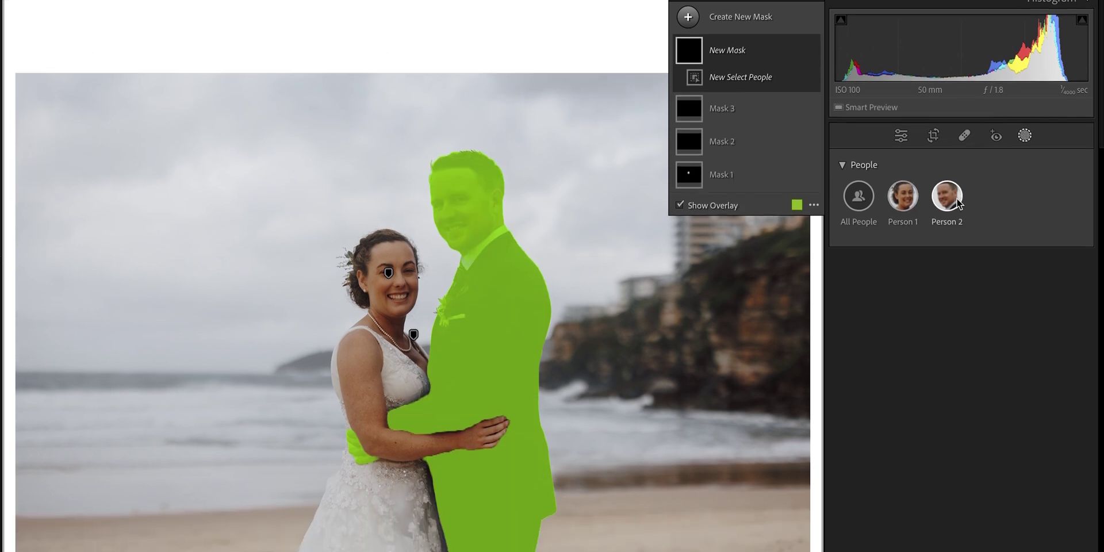
pyautogui.click(947, 237)
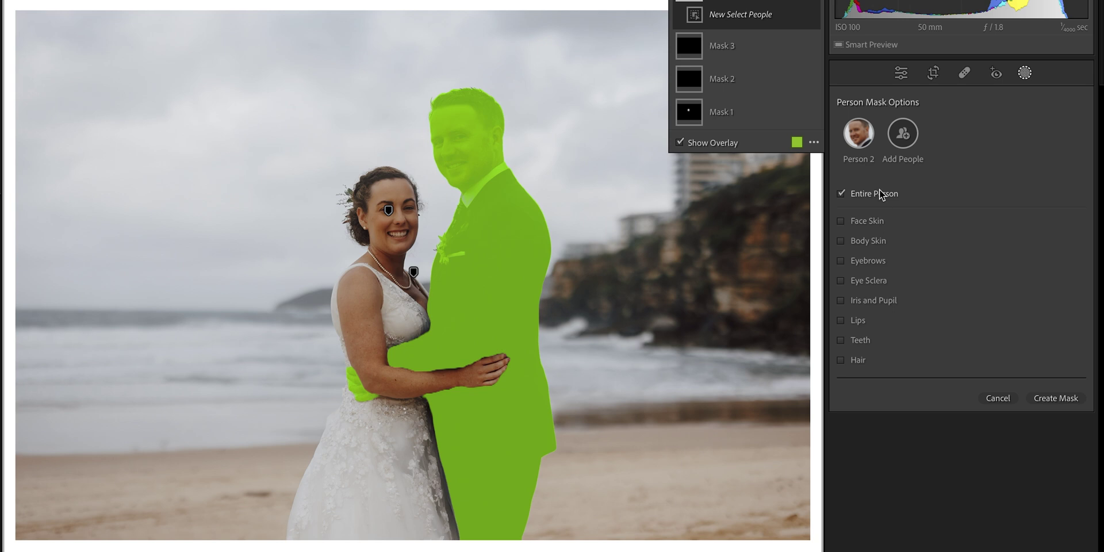
pyautogui.click(1047, 402)
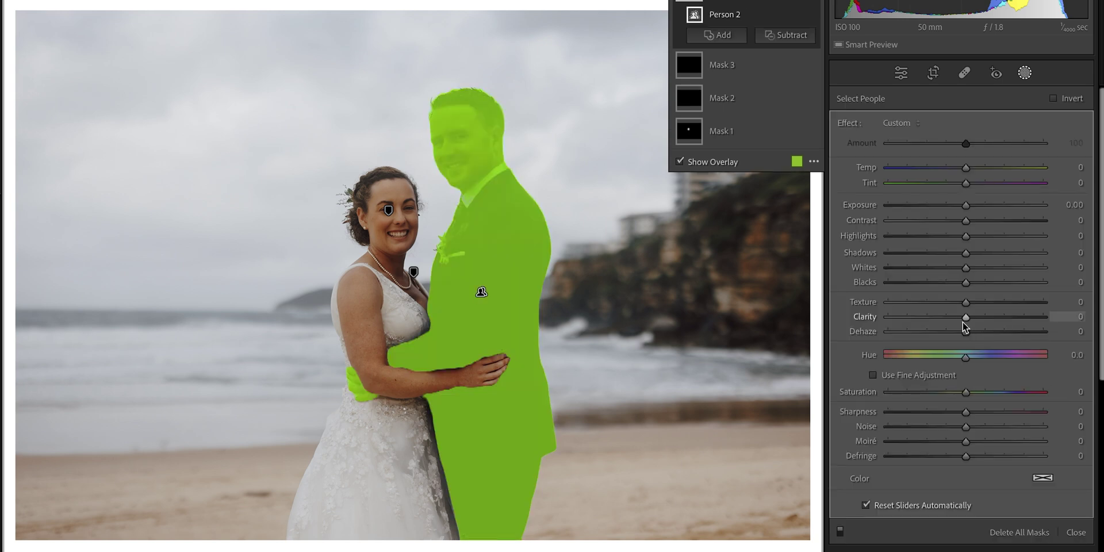
pyautogui.moveTo(964, 320); pyautogui.dragTo(972, 302)
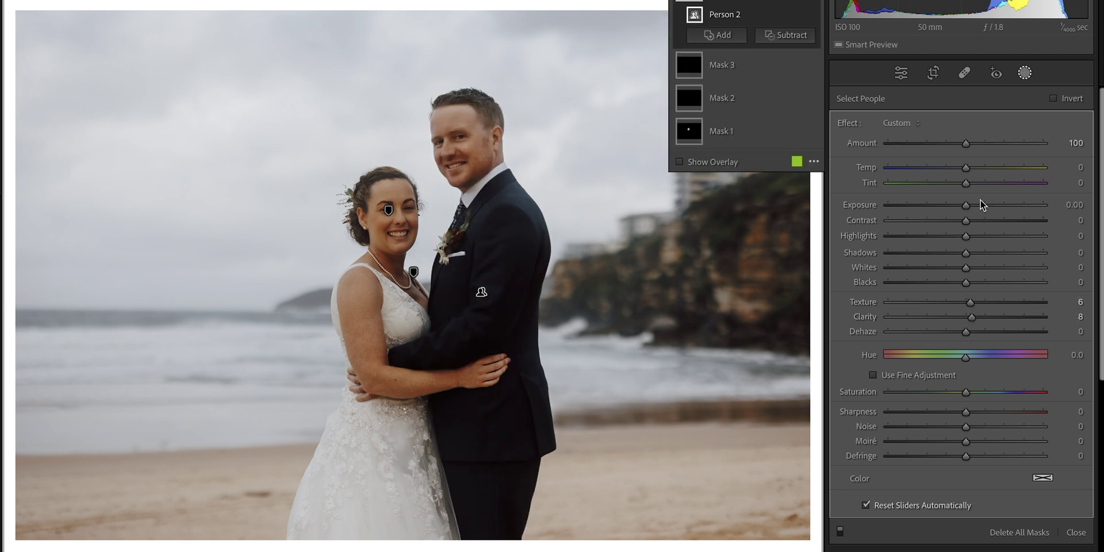
pyautogui.moveTo(971, 209); pyautogui.dragTo(973, 209)
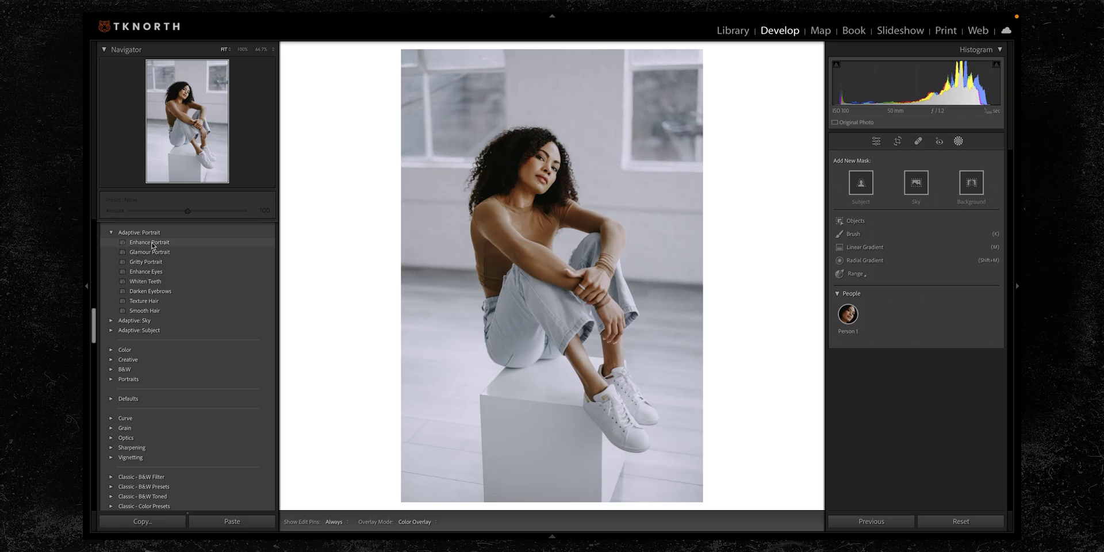
# - Try the Enhance Portrait adaptive preset on the seated woman, inspect the settings of its generated masks, and undo the preset
pyautogui.click(152, 244)
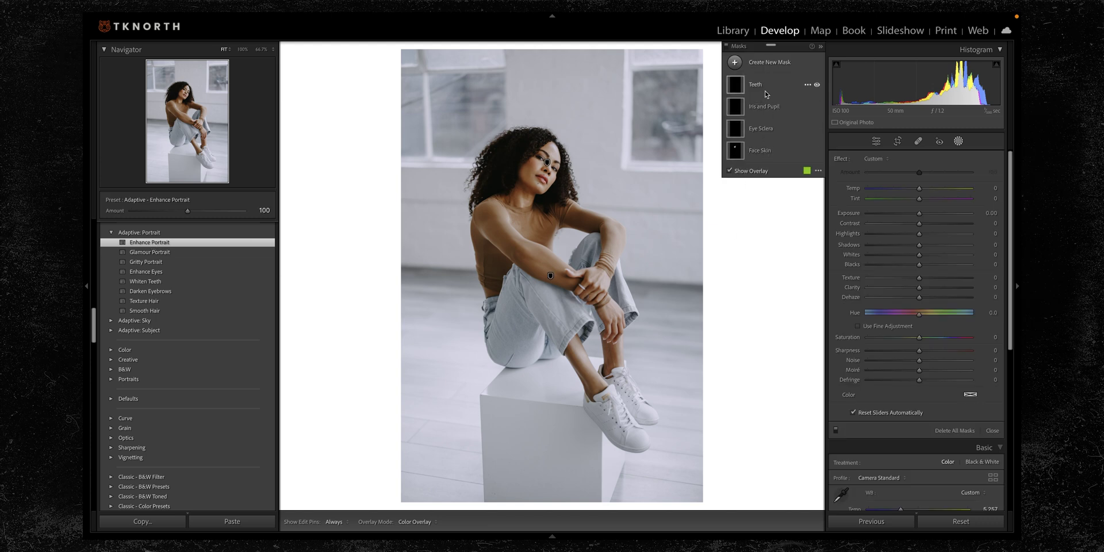
pyautogui.click(764, 92)
pyautogui.click(763, 108)
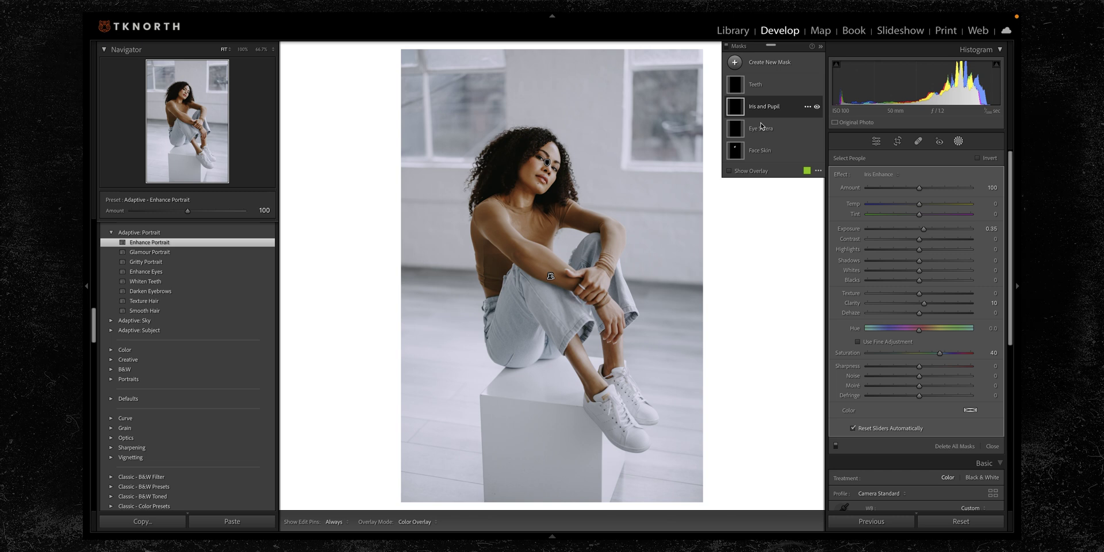
pyautogui.click(764, 128)
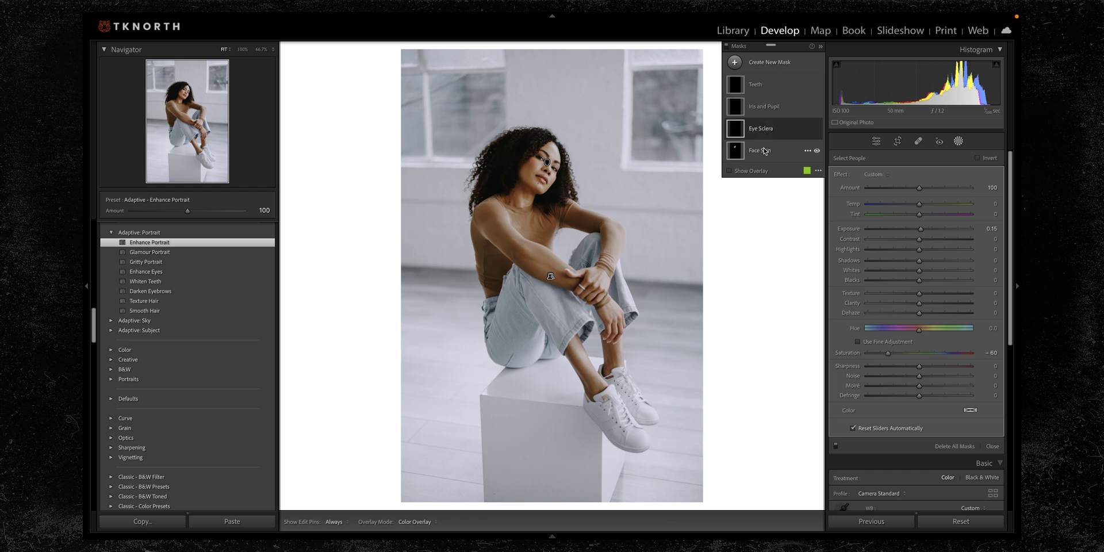
pyautogui.click(764, 150)
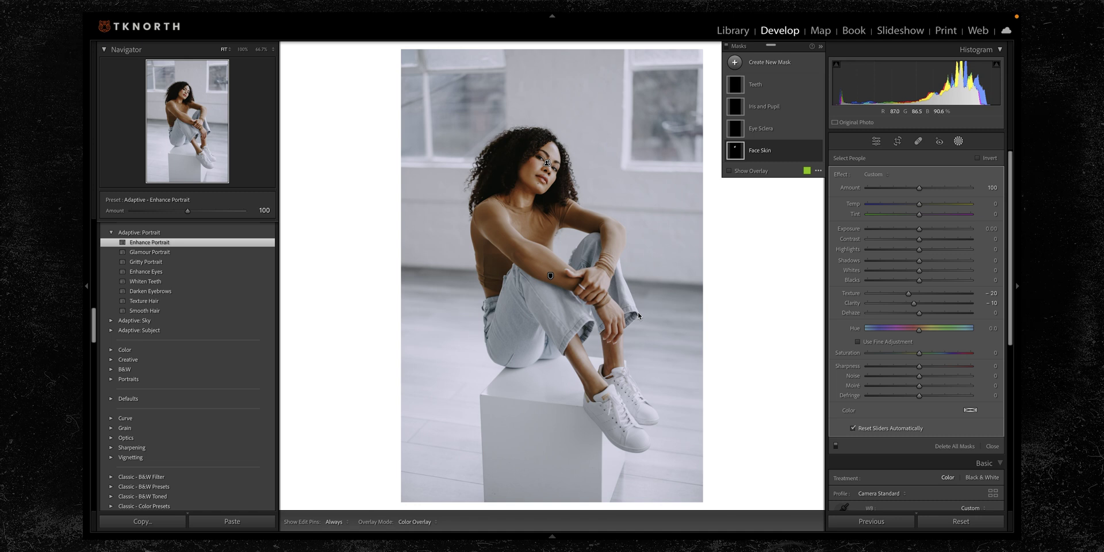
pyautogui.hotkey('ctrl', 'z')
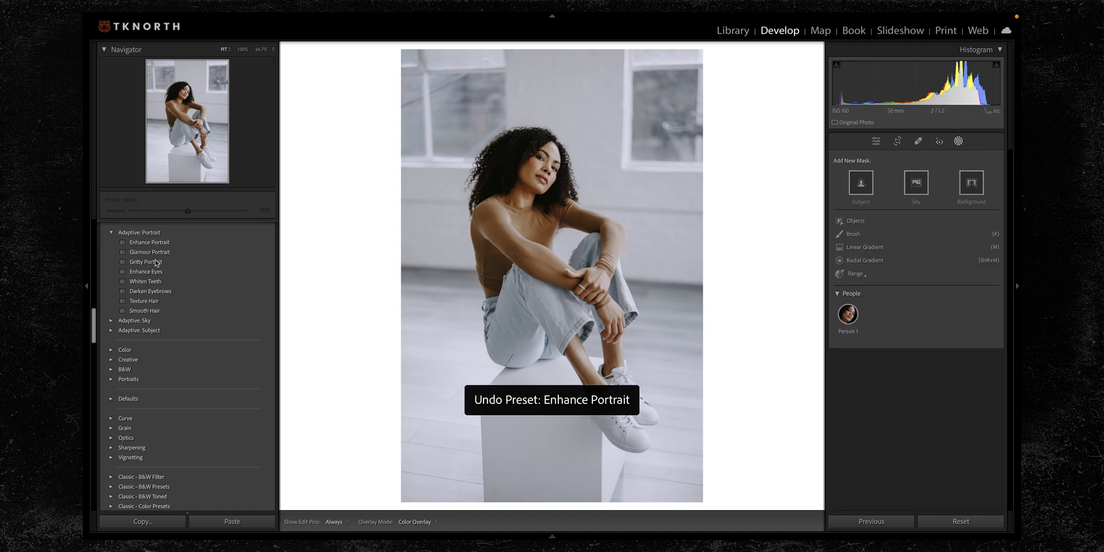
# - Try the Gritty Portrait adaptive preset on the seated woman and undo it
pyautogui.click(156, 263)
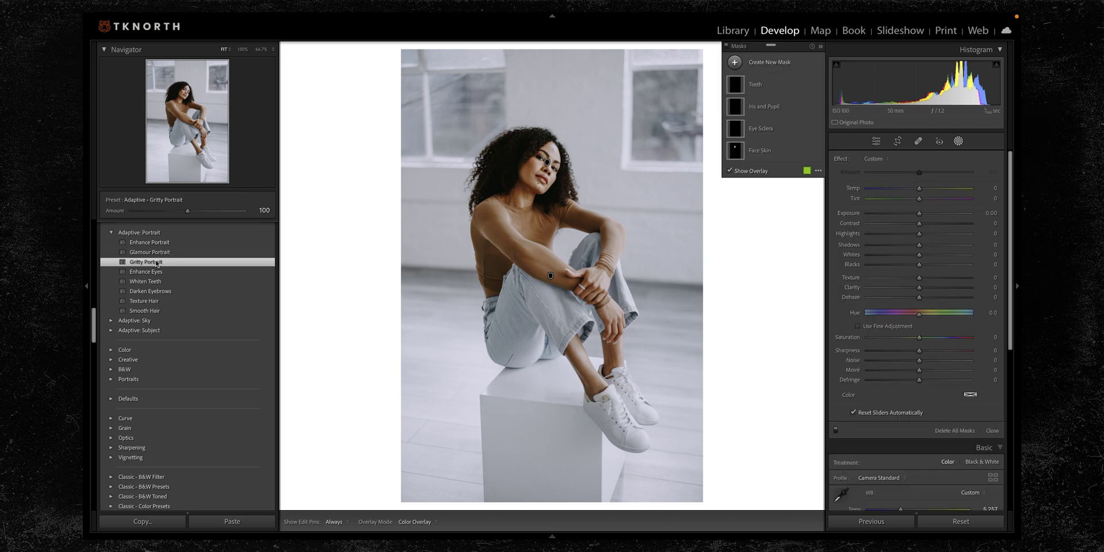
pyautogui.hotkey('ctrl', 'z')
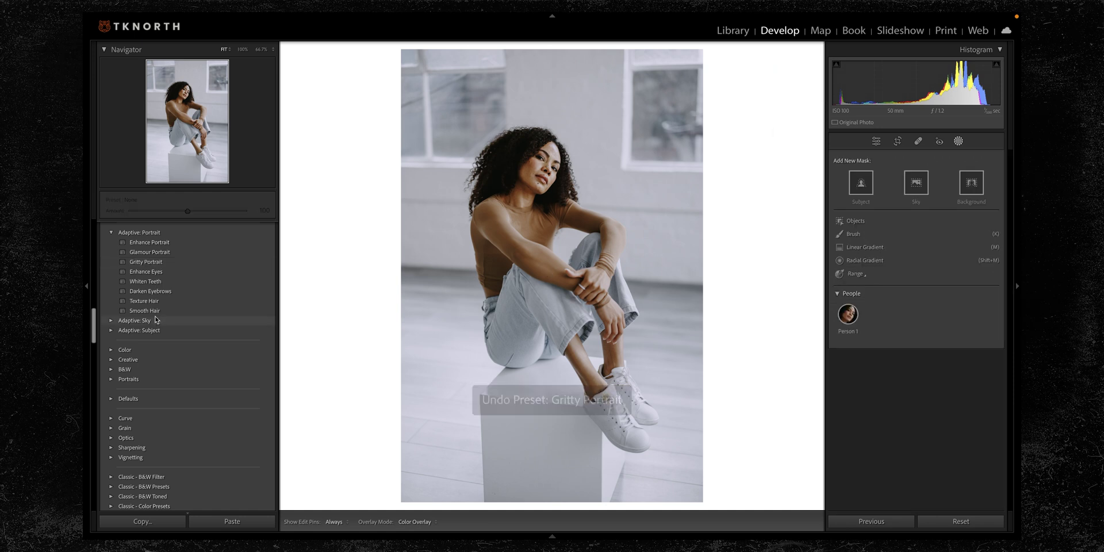
pyautogui.click(157, 301)
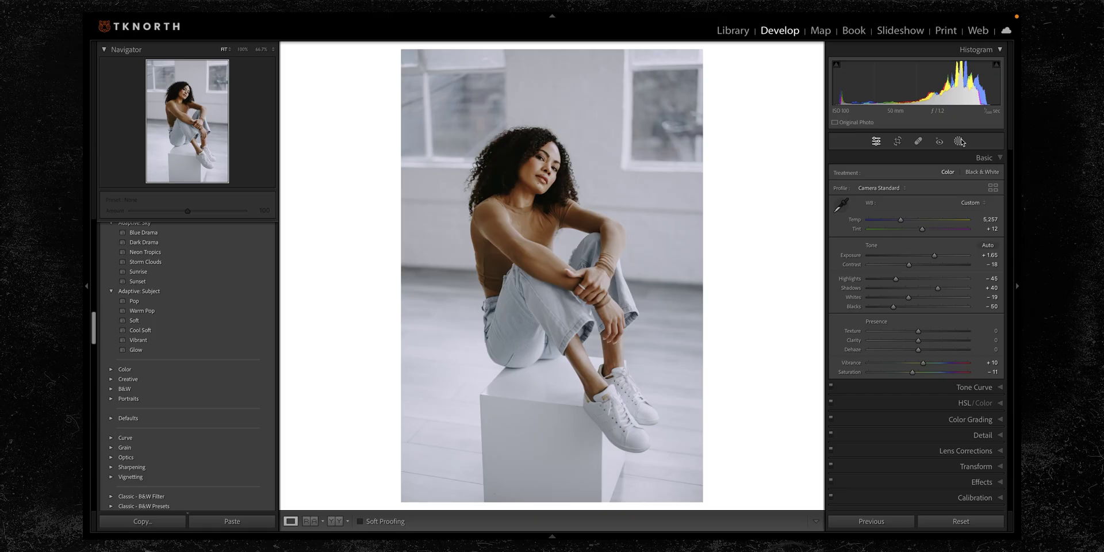
# - Mask the background behind the seated woman with Texture -42, Clarity -22, Dehaze -11, Saturation -21 and a slightly cooler Temp
pyautogui.click(959, 141)
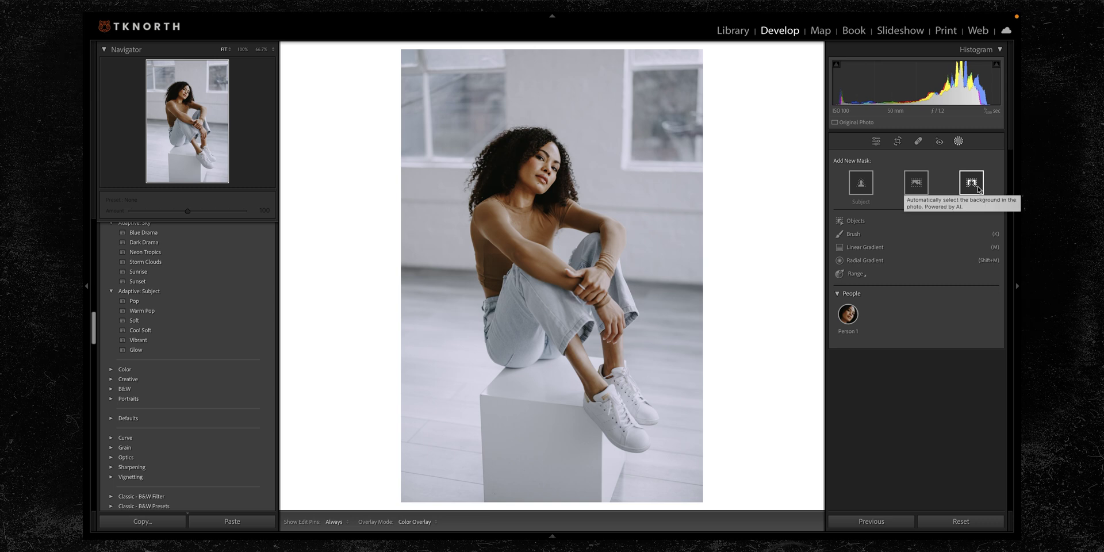
pyautogui.click(970, 183)
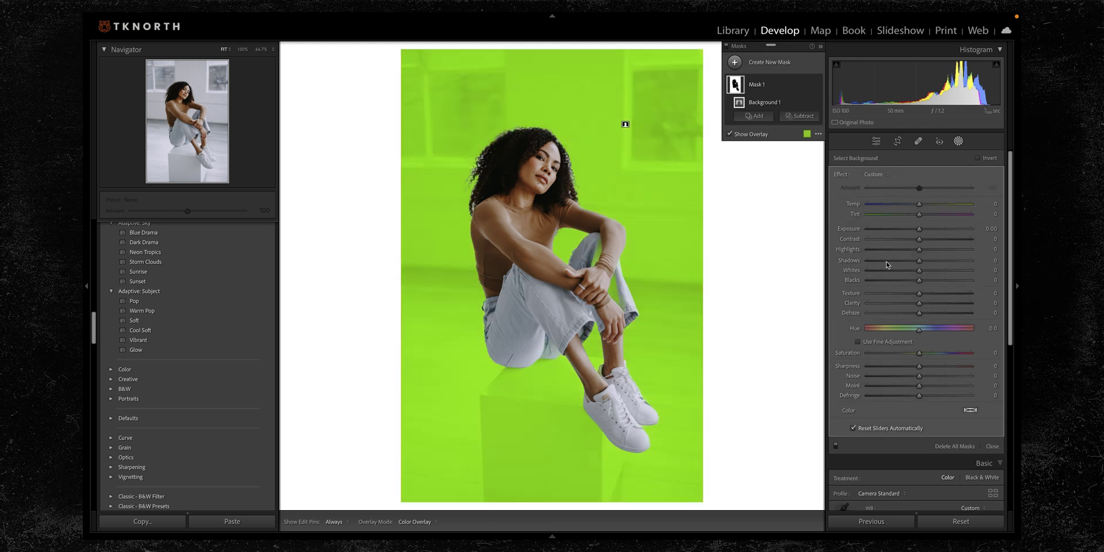
pyautogui.click(897, 293)
pyautogui.click(908, 303)
pyautogui.click(913, 313)
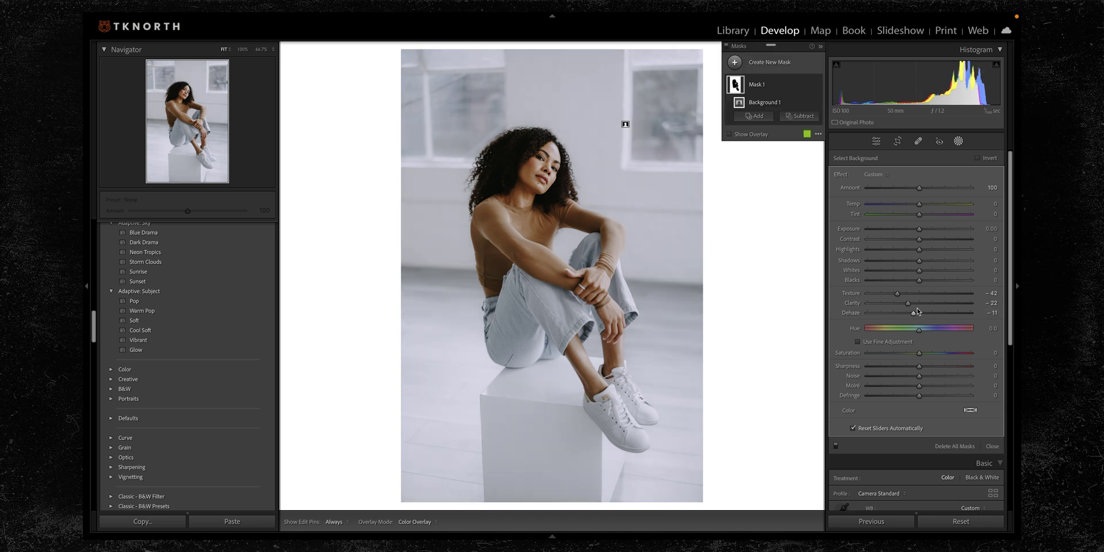
pyautogui.click(908, 354)
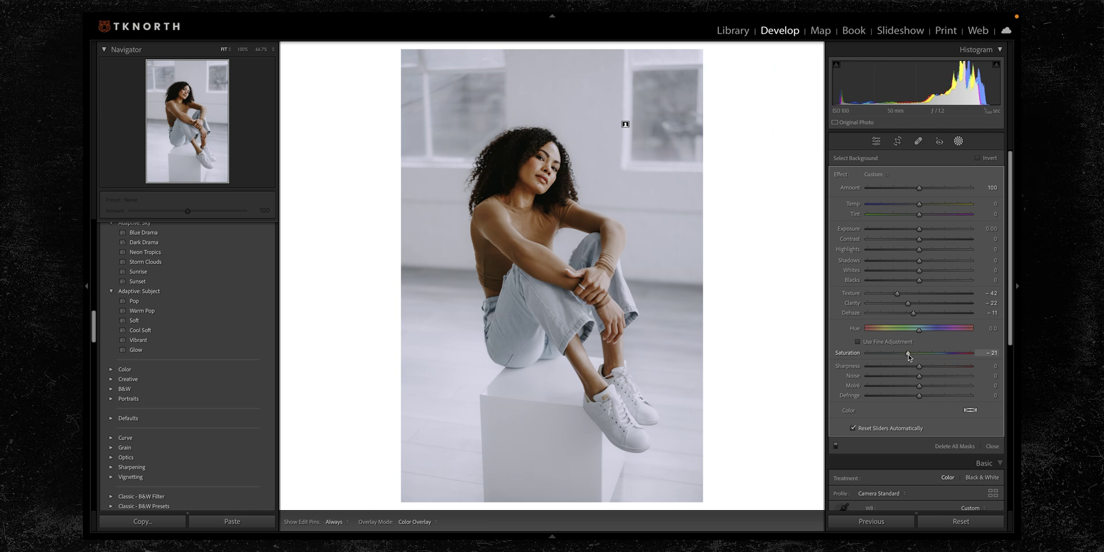
pyautogui.moveTo(920, 207); pyautogui.dragTo(915, 207)
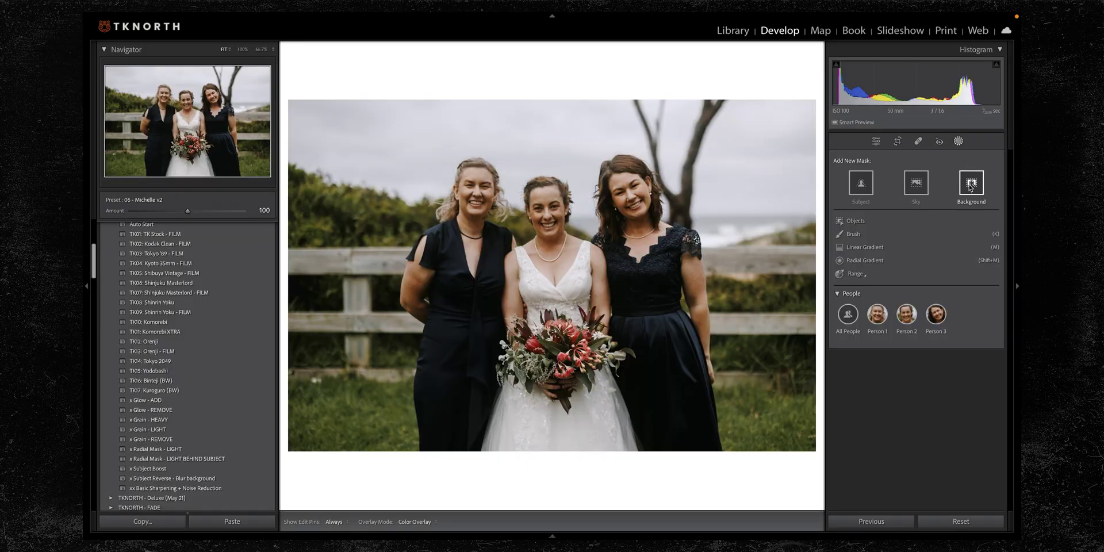
# - Create a Background mask on the bridal group photo and slightly raise its Exposure
pyautogui.click(971, 183)
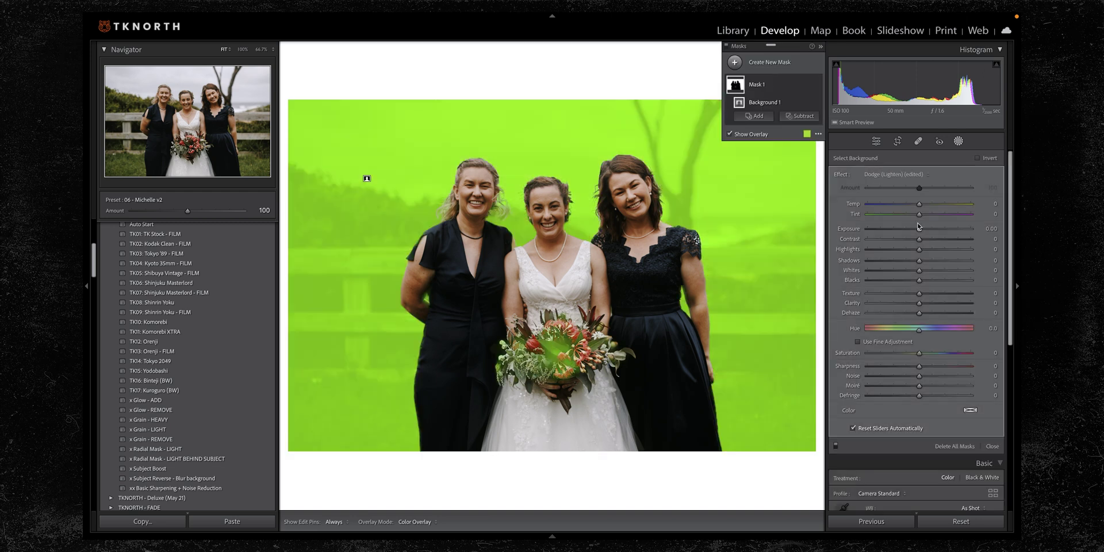
pyautogui.moveTo(919, 231); pyautogui.dragTo(922, 230)
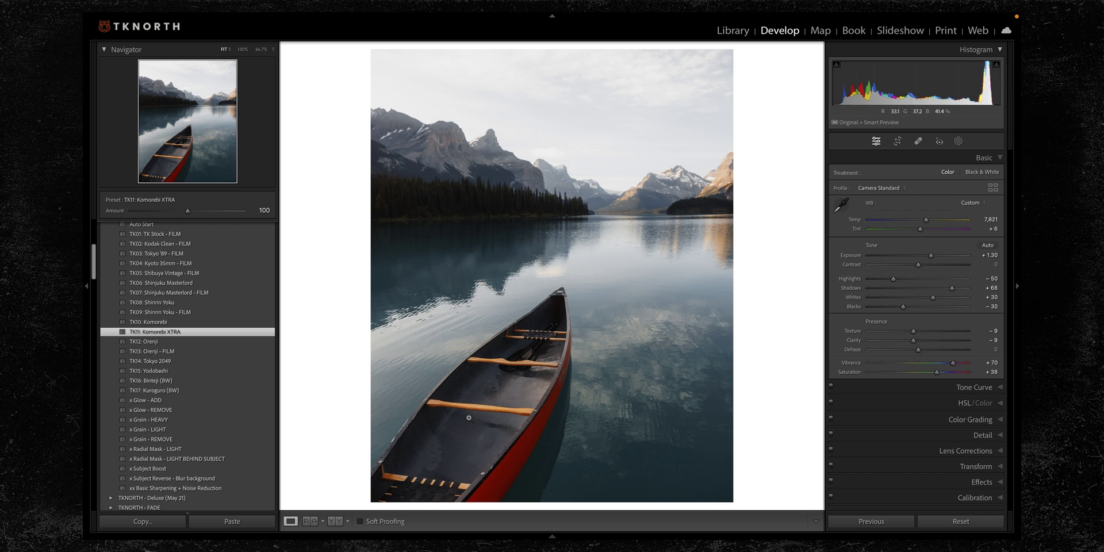
# - Try masking the canoe in the lake photo with Select Subject and undo the mask
pyautogui.click(957, 141)
pyautogui.click(861, 183)
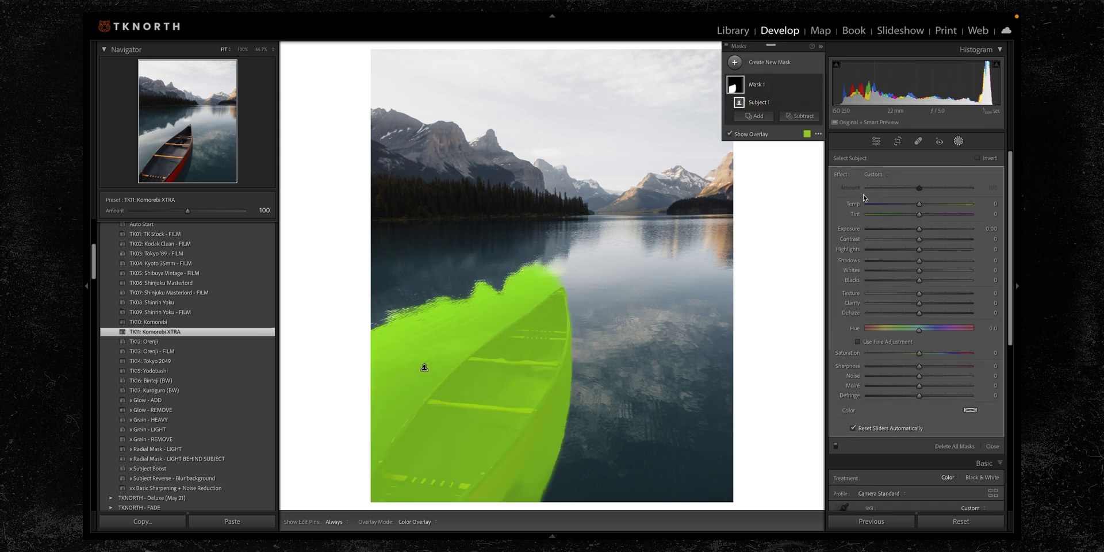
pyautogui.hotkey('ctrl', 'z')
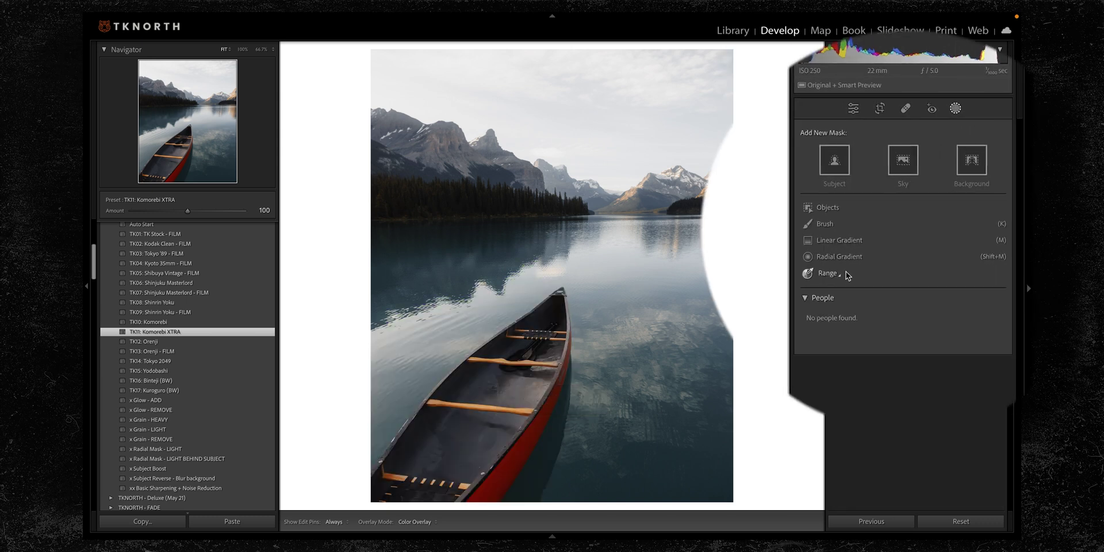
# - Mask the canoe by brushing over it with the Objects selection, set Clarity to 8 and slightly raise Exposure
pyautogui.click(798, 201)
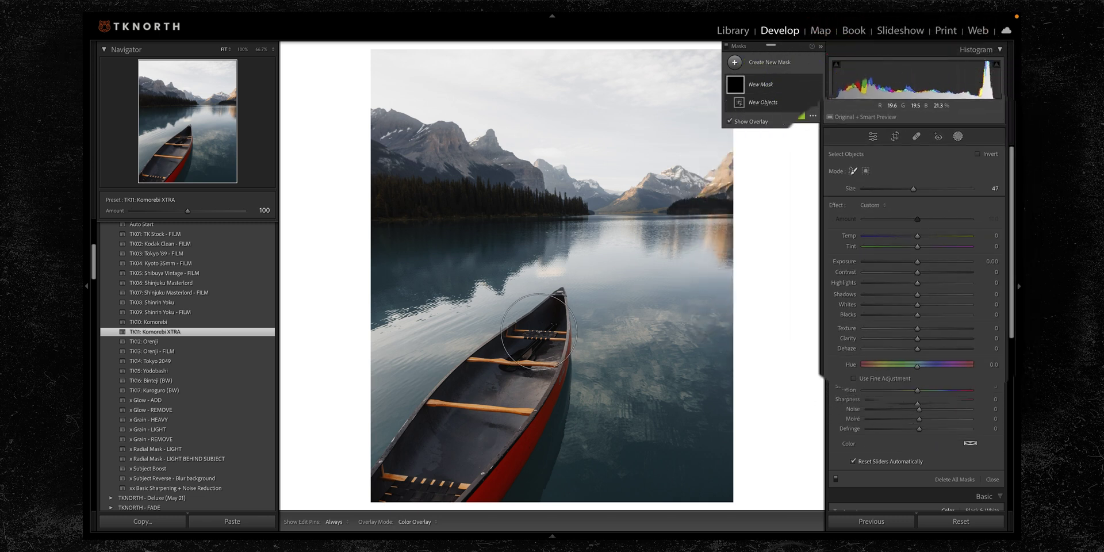
pyautogui.scroll(-3, 539, 332)
pyautogui.click(556, 315)
pyautogui.moveTo(556, 314)
pyautogui.mouseDown()
pyautogui.moveTo(441, 403)
pyautogui.moveTo(374, 486)
pyautogui.moveTo(402, 502)
pyautogui.moveTo(480, 488)
pyautogui.moveTo(526, 429)
pyautogui.moveTo(553, 352)
pyautogui.moveTo(476, 417)
pyautogui.moveTo(445, 467)
pyautogui.mouseUp()
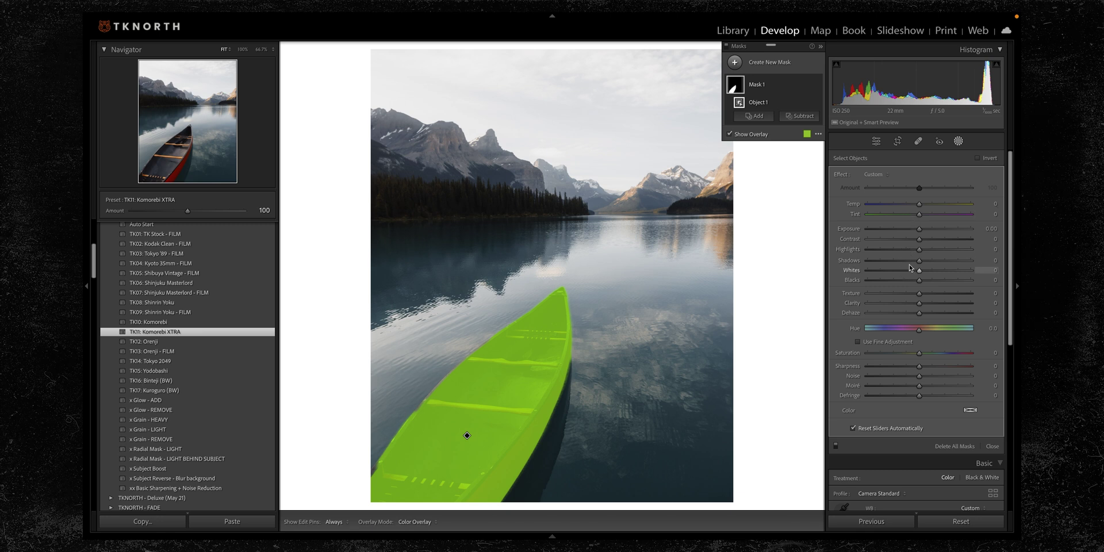
pyautogui.moveTo(919, 303); pyautogui.dragTo(922, 304)
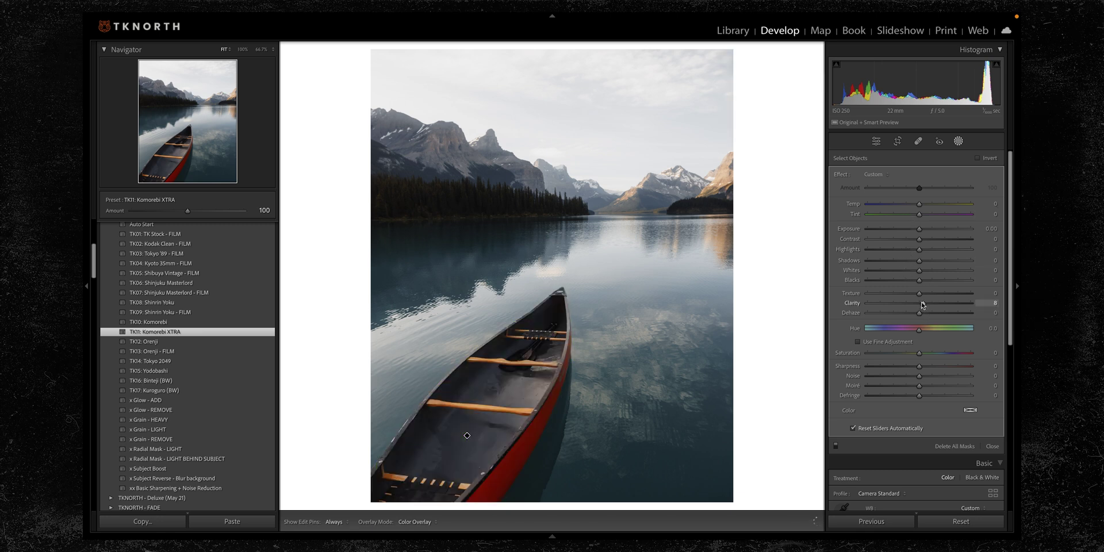
pyautogui.moveTo(918, 229); pyautogui.dragTo(922, 236)
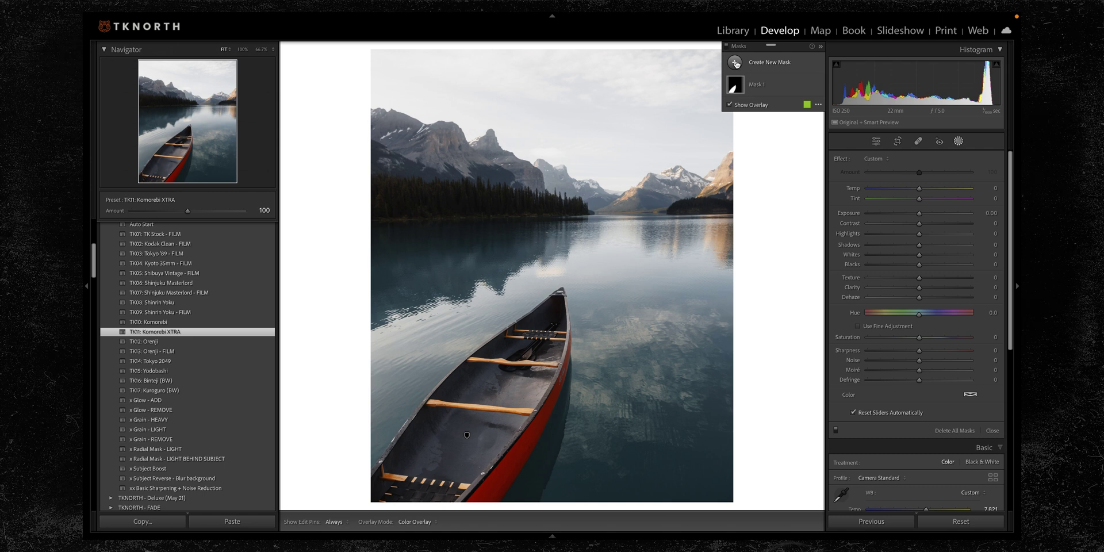
# - Mask the treeline below the mountains with a rectangular Objects selection and slightly raise the mask's Temp
pyautogui.click(735, 63)
pyautogui.click(777, 143)
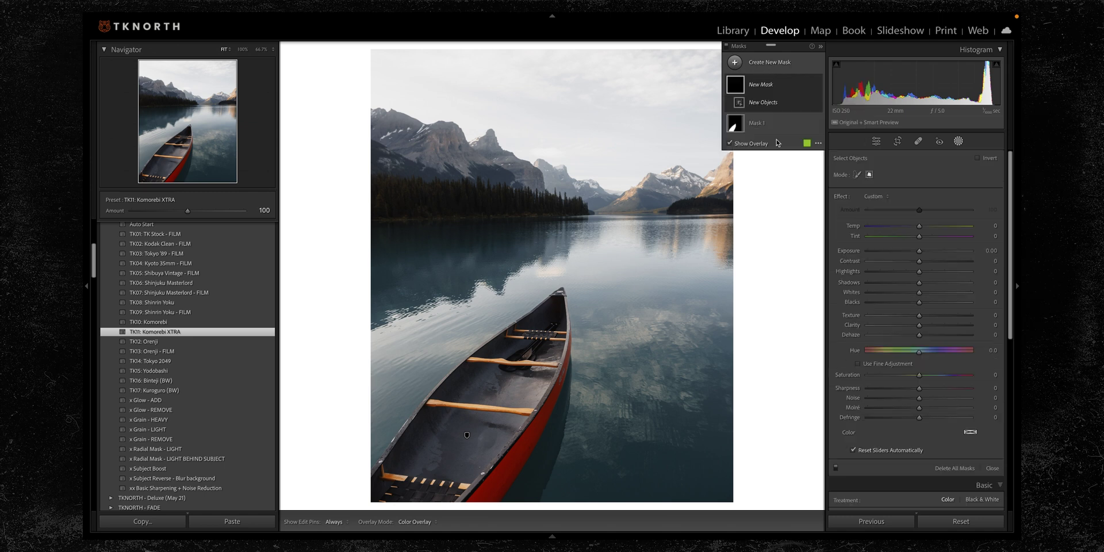
pyautogui.click(869, 175)
pyautogui.moveTo(371, 175); pyautogui.dragTo(595, 230)
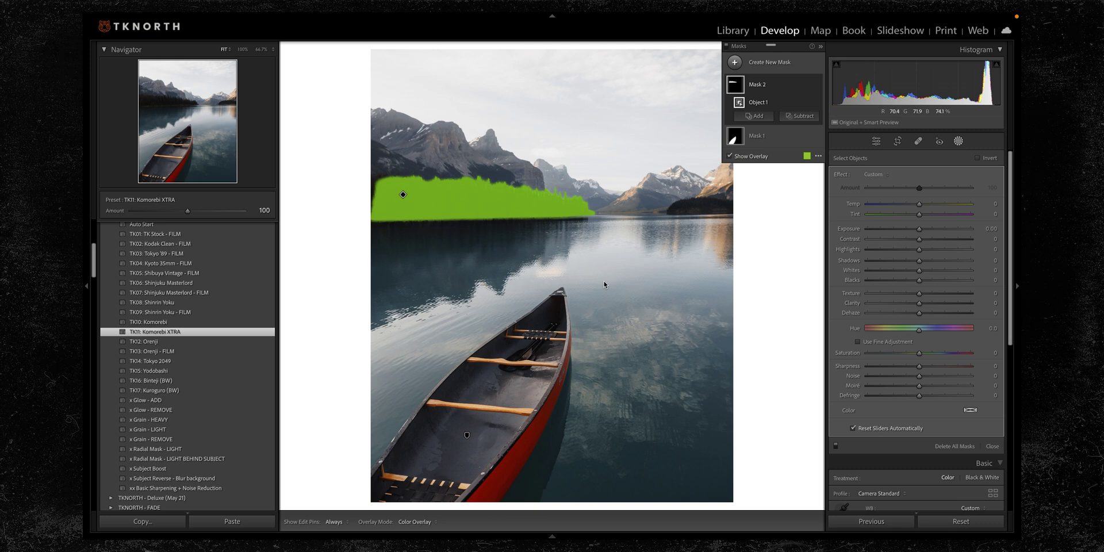
pyautogui.moveTo(919, 204); pyautogui.dragTo(922, 230)
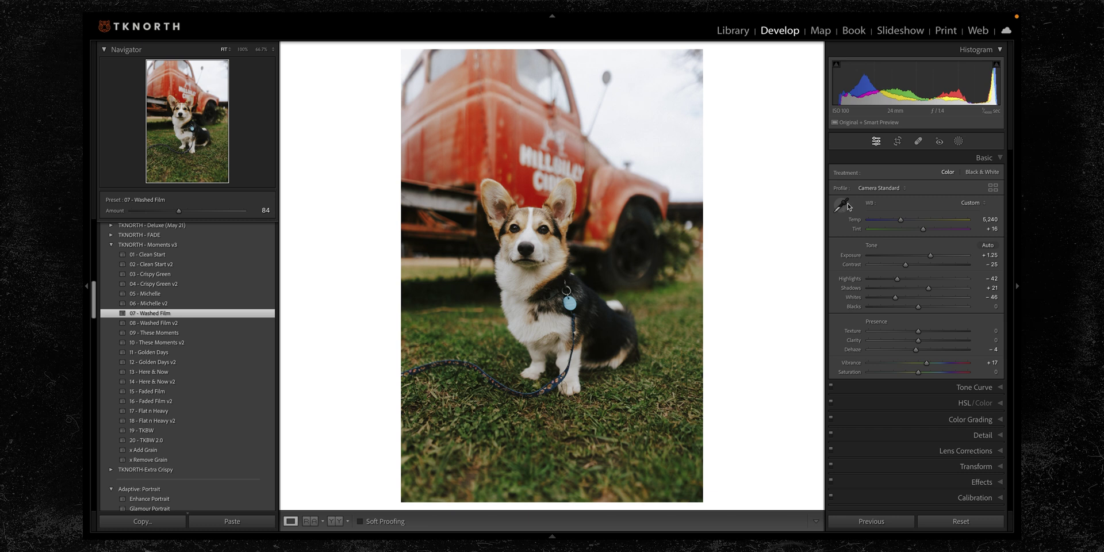
# - Remove the corgi's leash by painting over it with the Content-Aware Remove brush at size 77, and refresh the fill
pyautogui.click(916, 144)
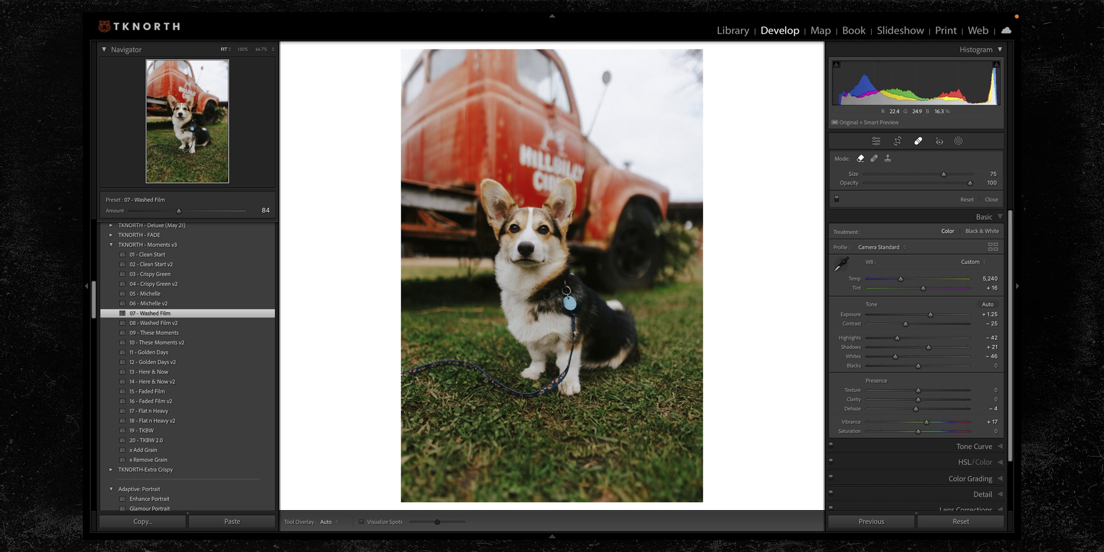
pyautogui.moveTo(401, 374)
pyautogui.mouseDown()
pyautogui.moveTo(466, 363)
pyautogui.moveTo(538, 395)
pyautogui.moveTo(572, 359)
pyautogui.moveTo(573, 313)
pyautogui.mouseUp()
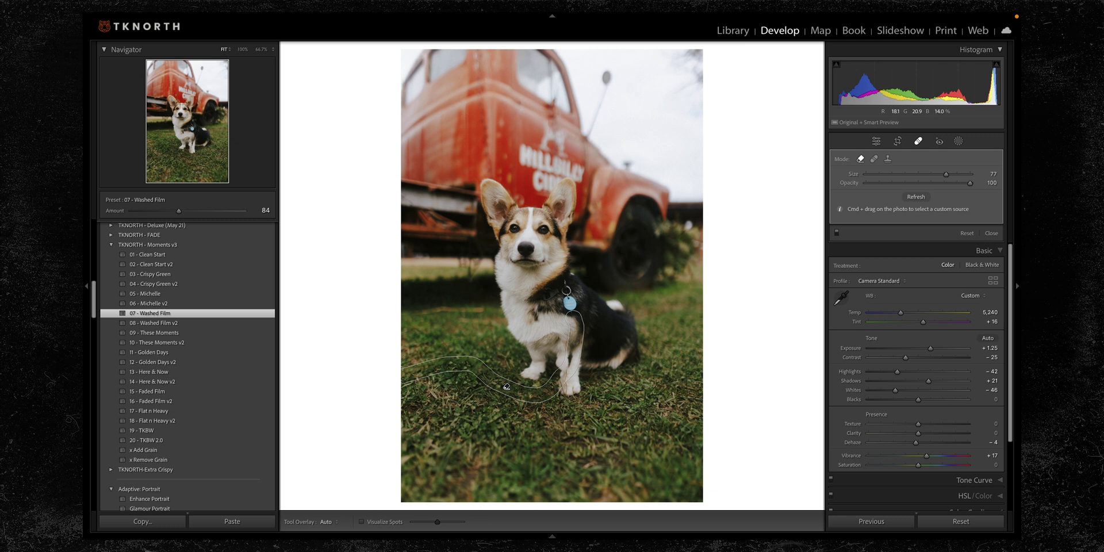
pyautogui.click(916, 198)
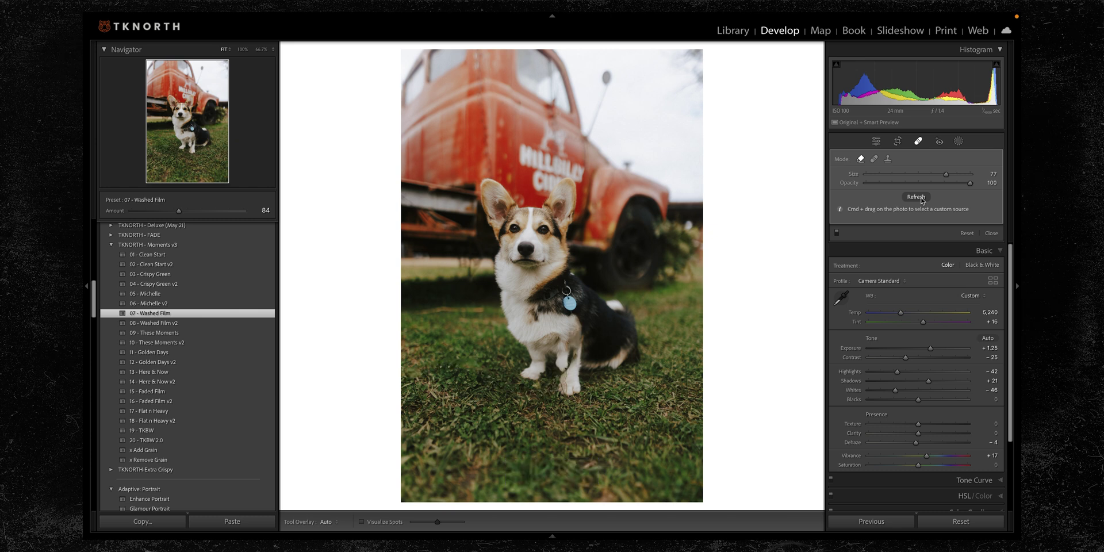
# - Refresh the fill of the corgi's leash removal once more and finish editing that removal
pyautogui.click(920, 198)
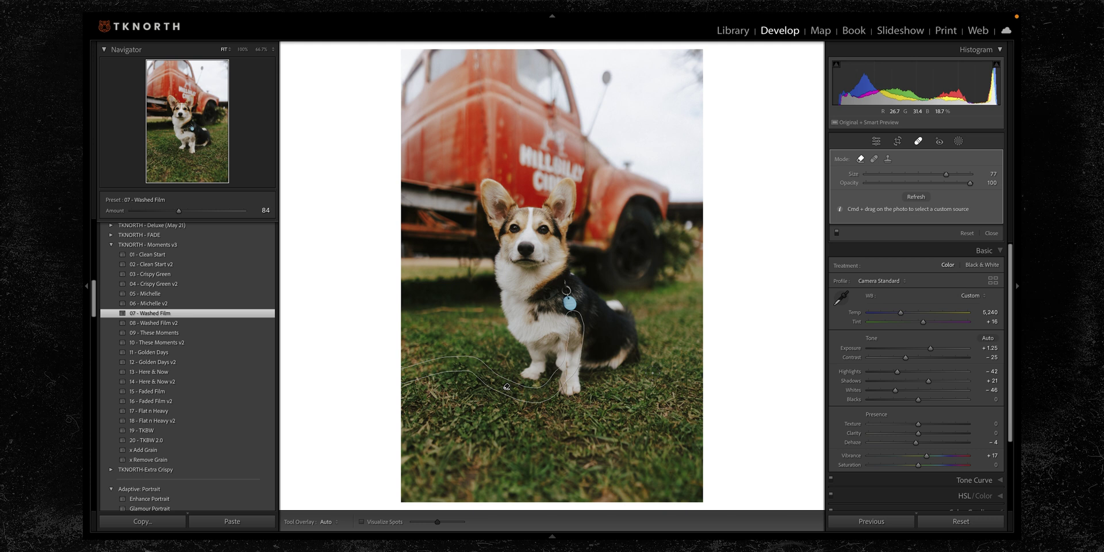
pyautogui.press('Escape')
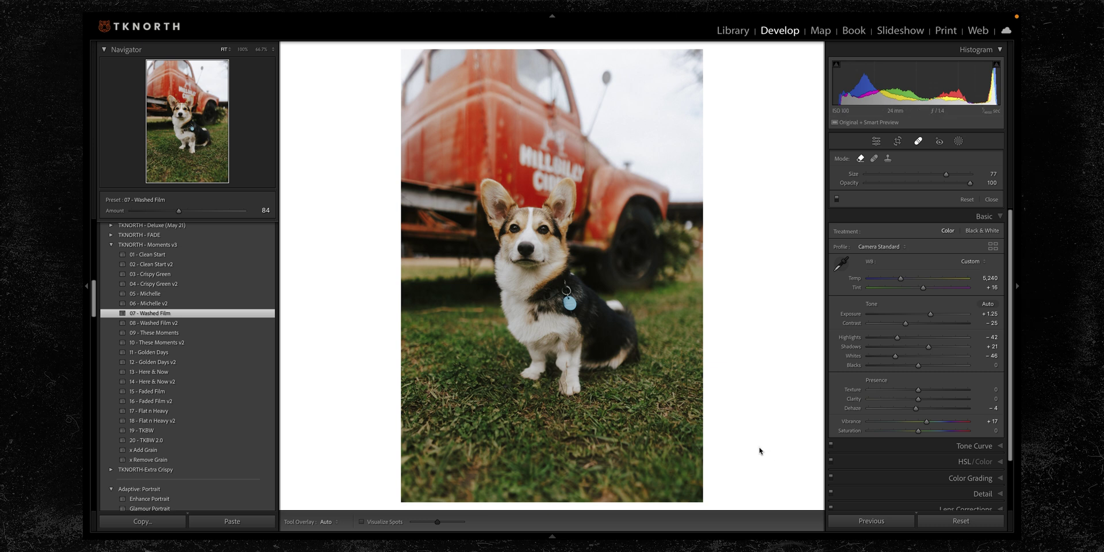
pyautogui.press('q')
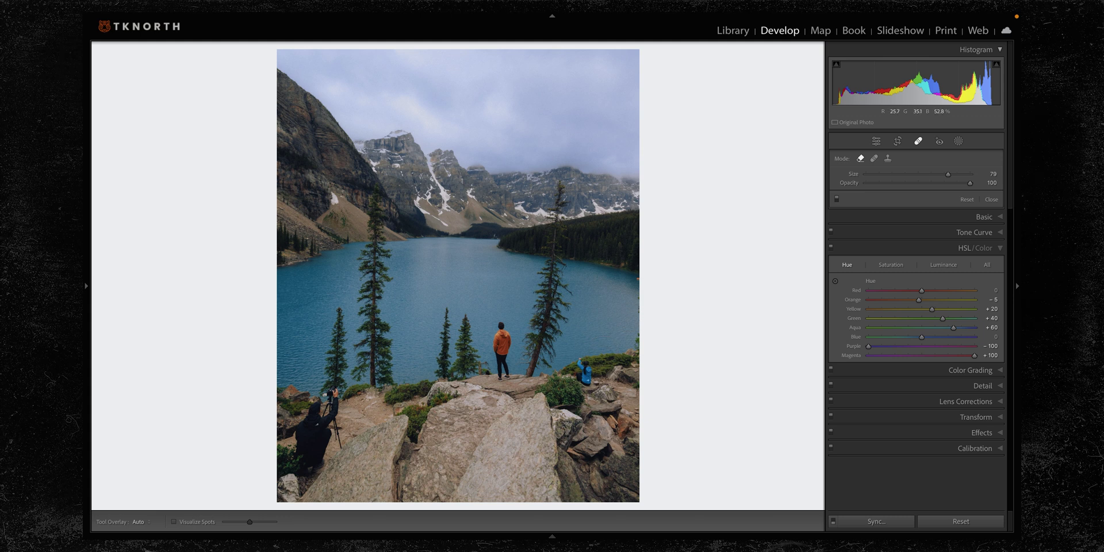
# - Remove the blue backpack from the lakeside rocks with the Content-Aware Remove brush at size 79, and refresh the fill
pyautogui.click(583, 370)
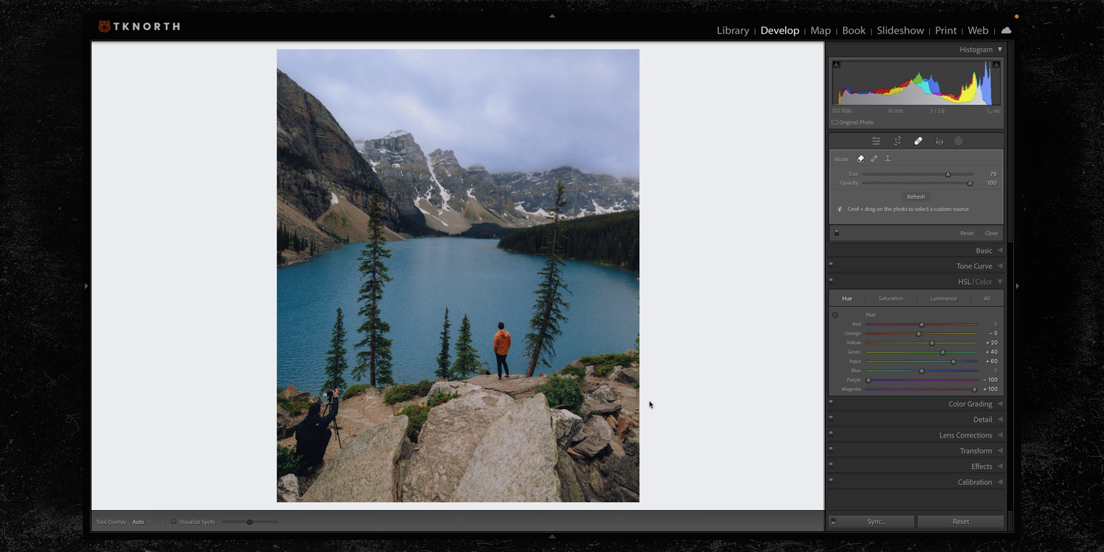
pyautogui.click(915, 197)
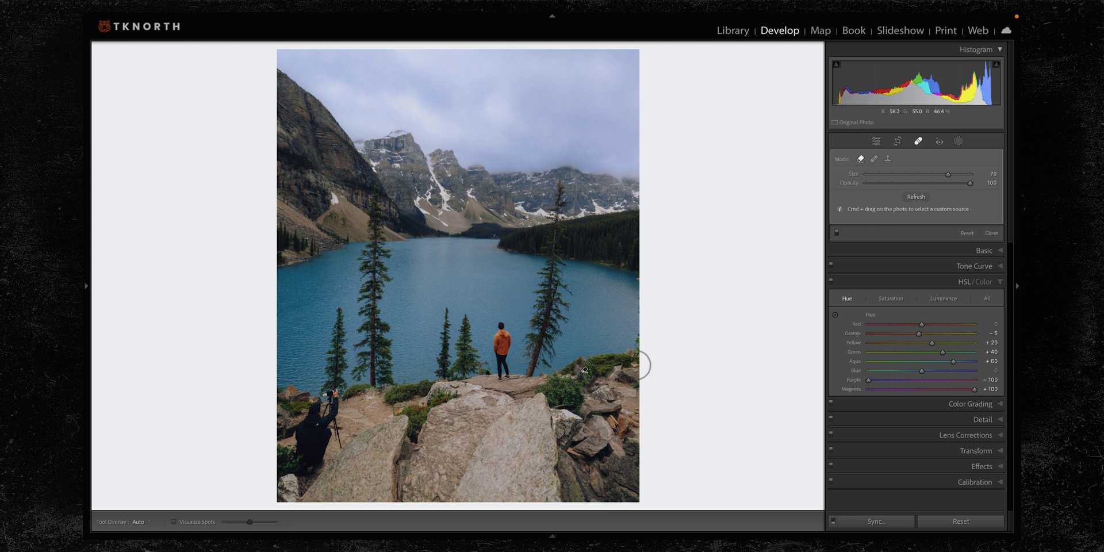
pyautogui.moveTo(602, 348); pyautogui.dragTo(635, 389)
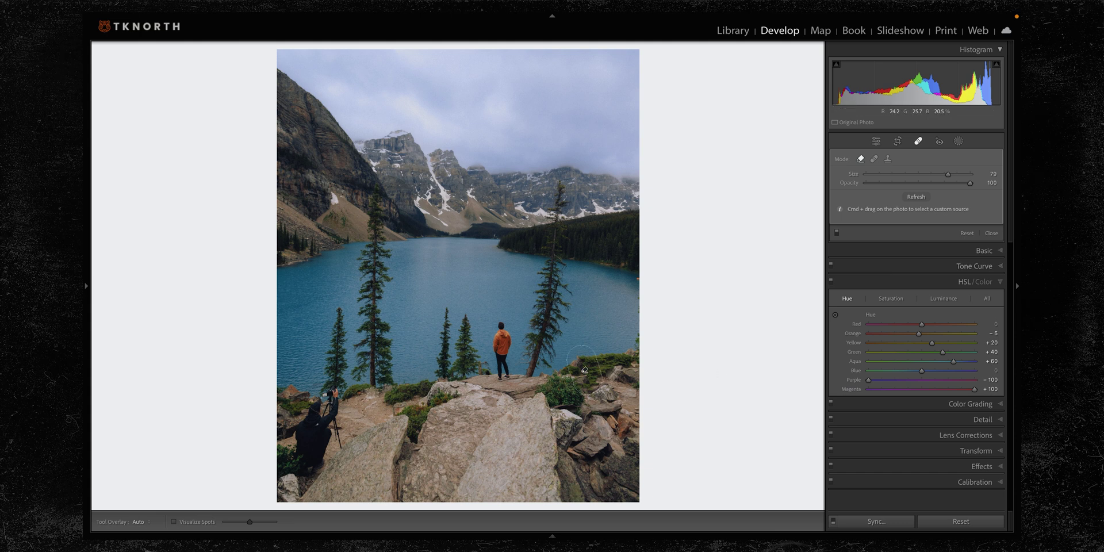
# - Remove the photographer and tripod from the lake photo's foreground with Content-Aware Remove, and regenerate the fill using a custom source area
pyautogui.moveTo(300, 438)
pyautogui.mouseDown()
pyautogui.moveTo(314, 468)
pyautogui.moveTo(339, 431)
pyautogui.moveTo(331, 388)
pyautogui.mouseUp()
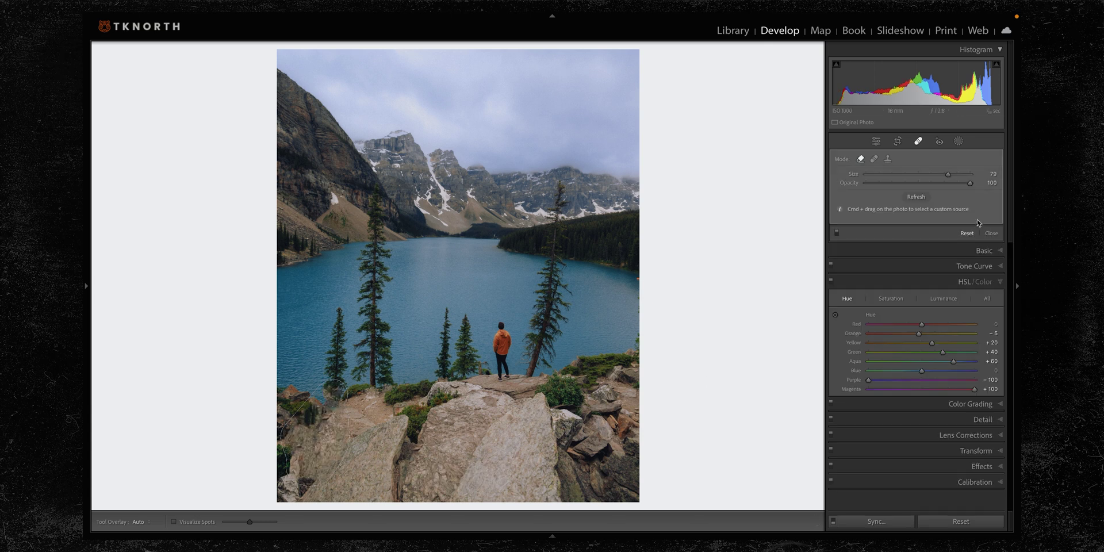
pyautogui.click(926, 198)
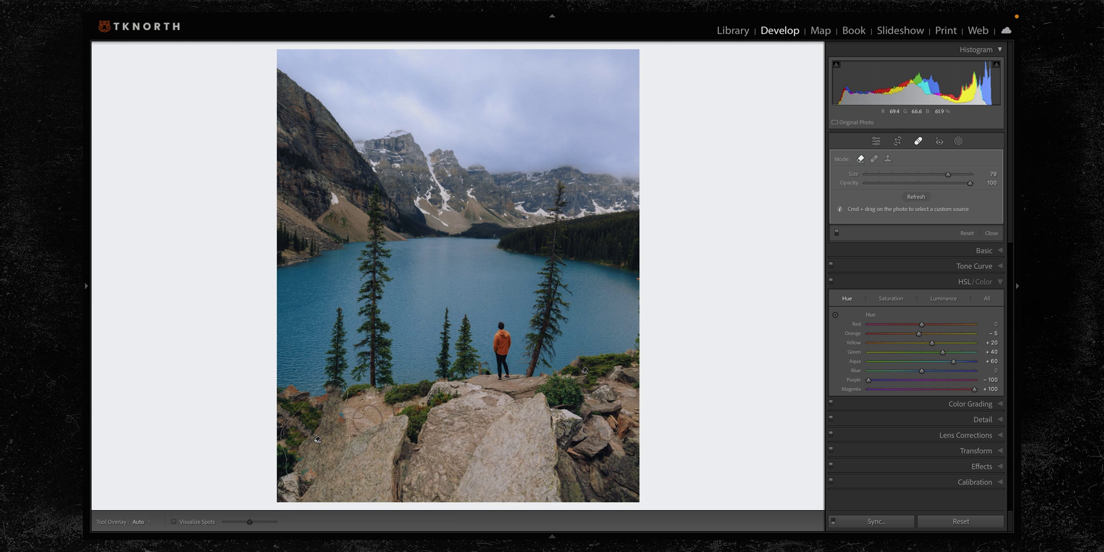
pyautogui.press('super')
pyautogui.moveTo(360, 385)
pyautogui.mouseDown()
pyautogui.moveTo(404, 511)
pyautogui.moveTo(425, 513)
pyautogui.mouseUp()
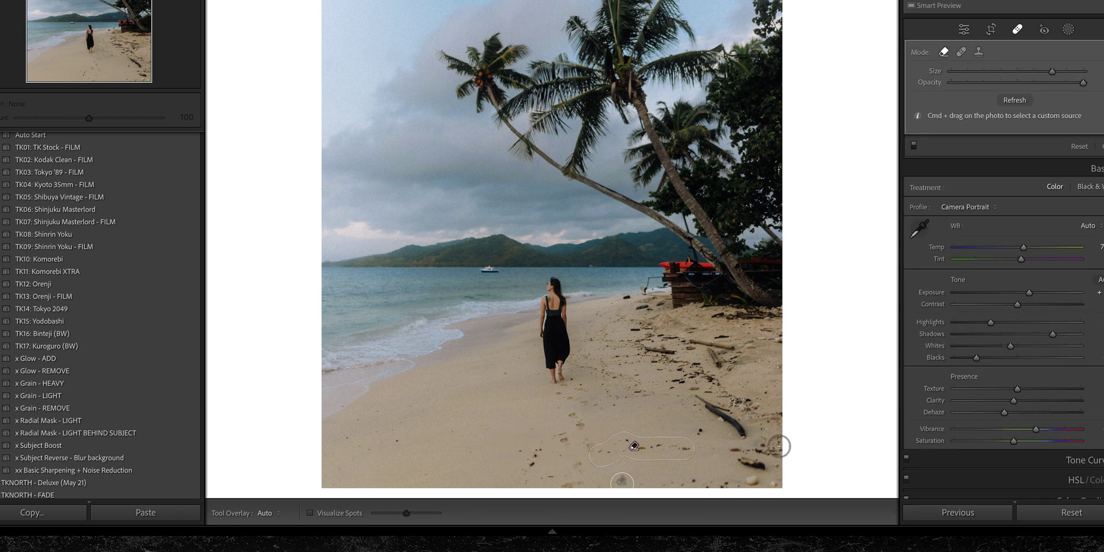
# - Remove small marks from the beach photo's foreground sand with Content-Aware Remove, then close and reopen the removal tool
pyautogui.click(700, 432)
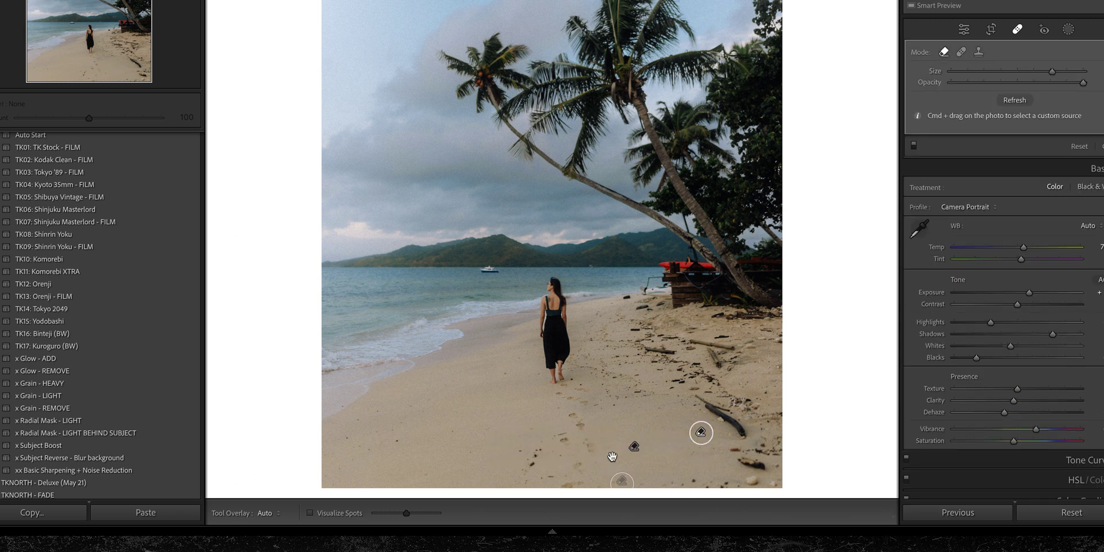
pyautogui.moveTo(542, 450); pyautogui.dragTo(526, 477)
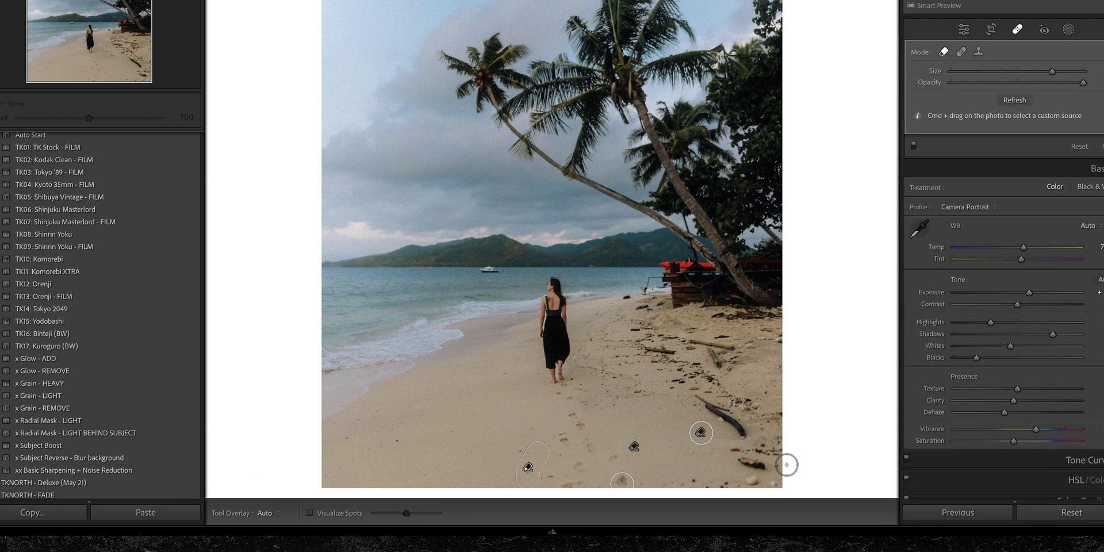
pyautogui.press('q')
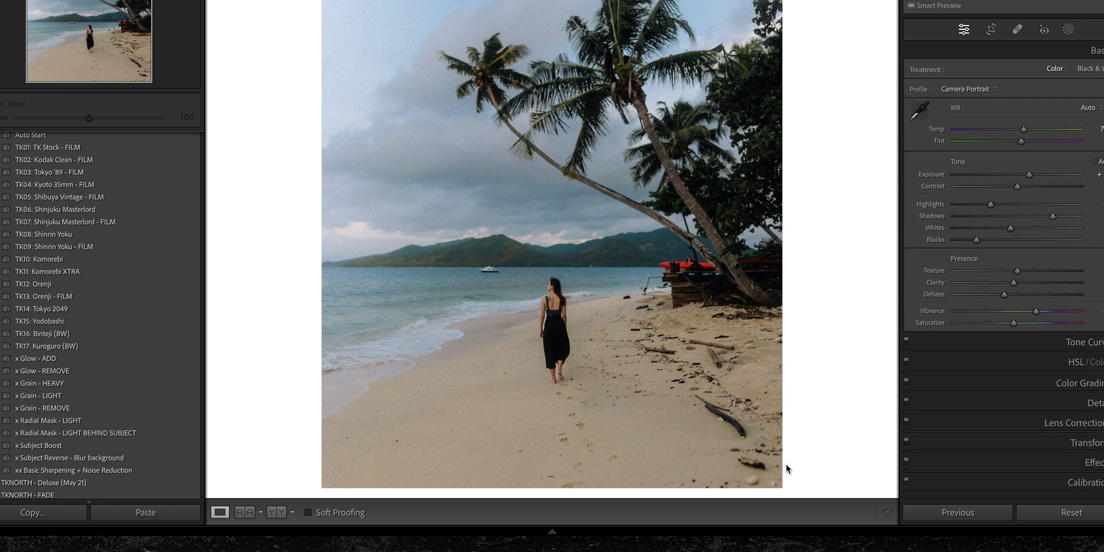
pyautogui.click(1019, 26)
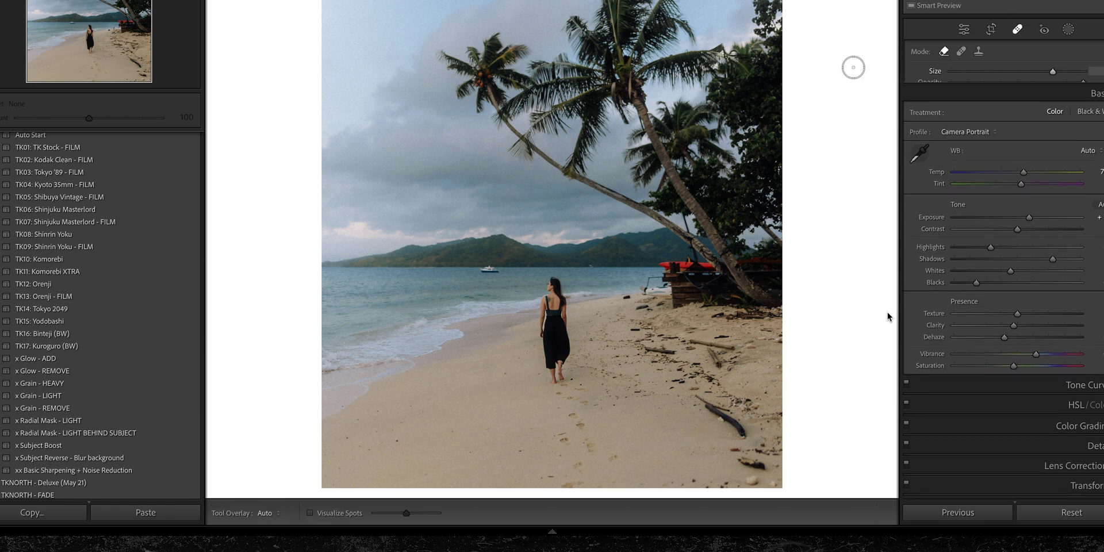